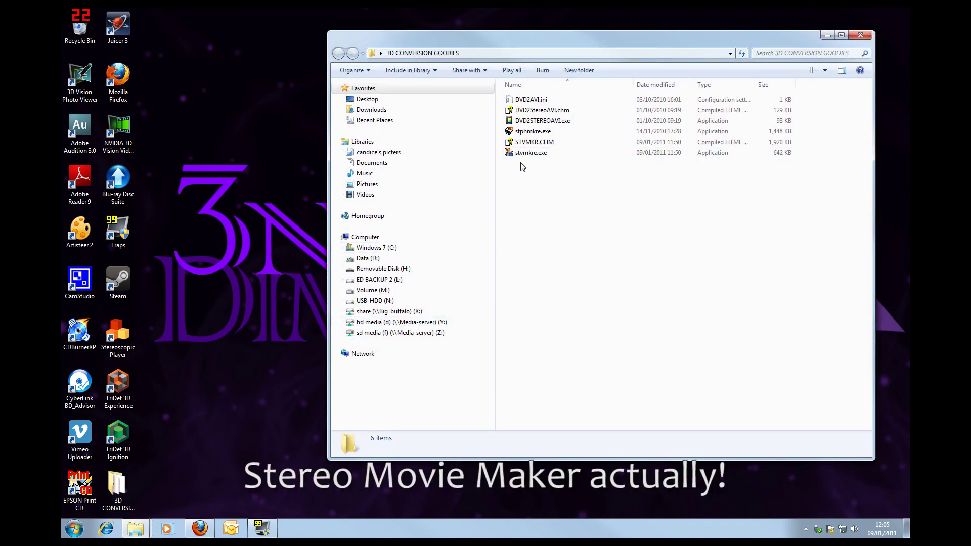
Step: Switch to Firefox, follow the StereoMovie Maker download link on the Enhanced Dimensions 3D Products page, and close the browser
{"action": "left_click", "coordinate": [200, 529]}
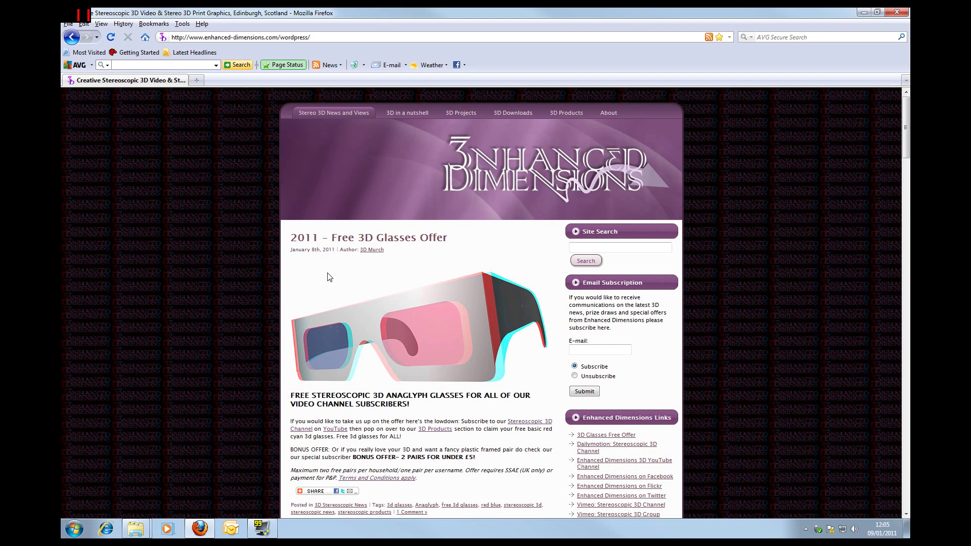
{"action": "left_click", "coordinate": [566, 113]}
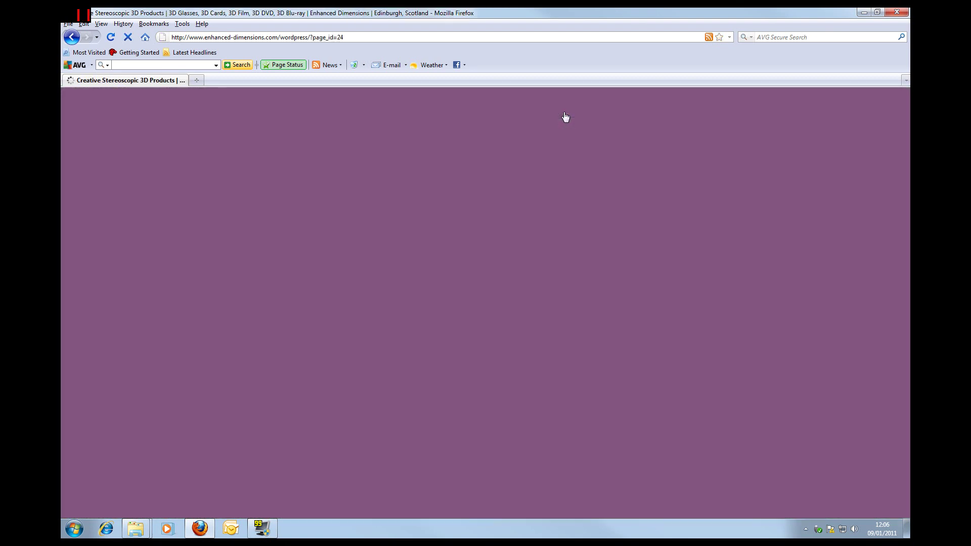
{"action": "left_click_drag", "start_coordinate": [906, 122], "coordinate": [834, 399]}
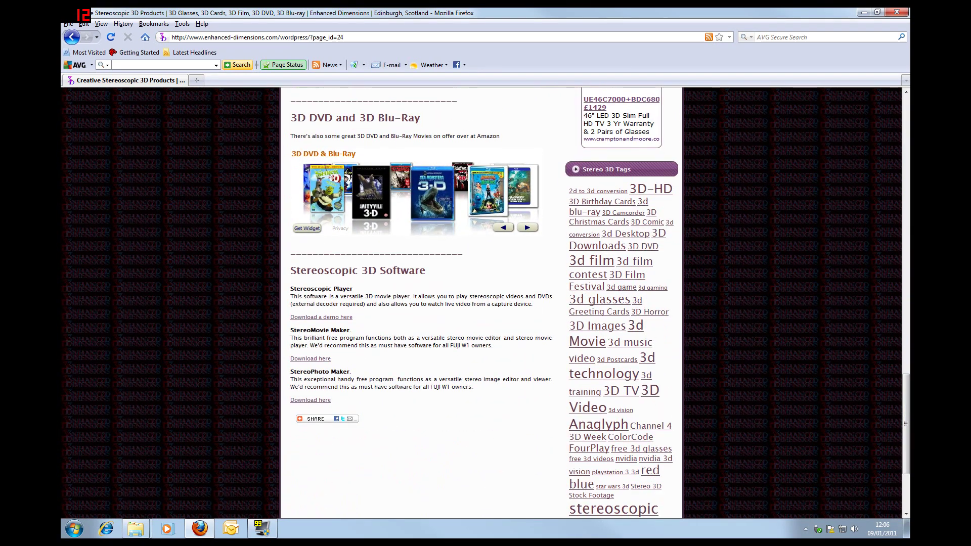
{"action": "left_click", "coordinate": [324, 359]}
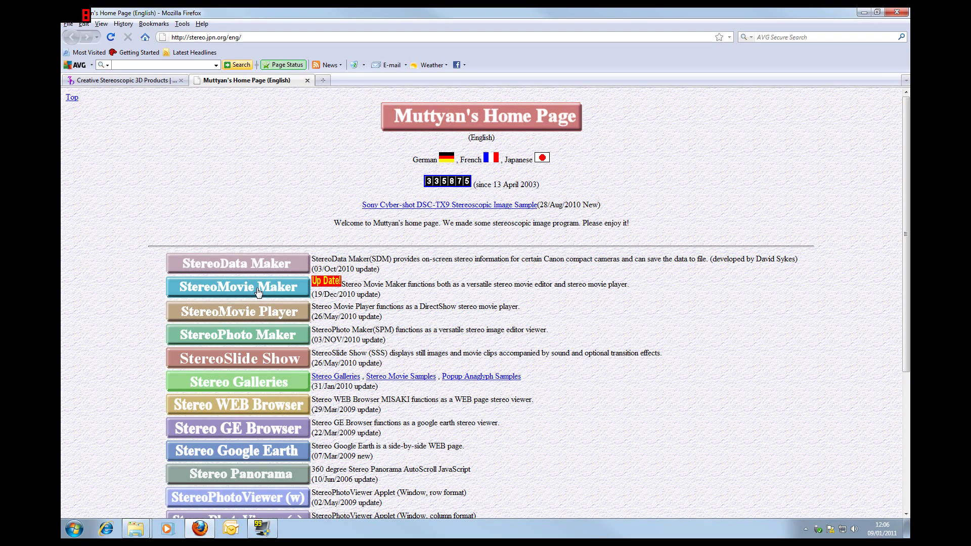
{"action": "key", "text": "alt+F4"}
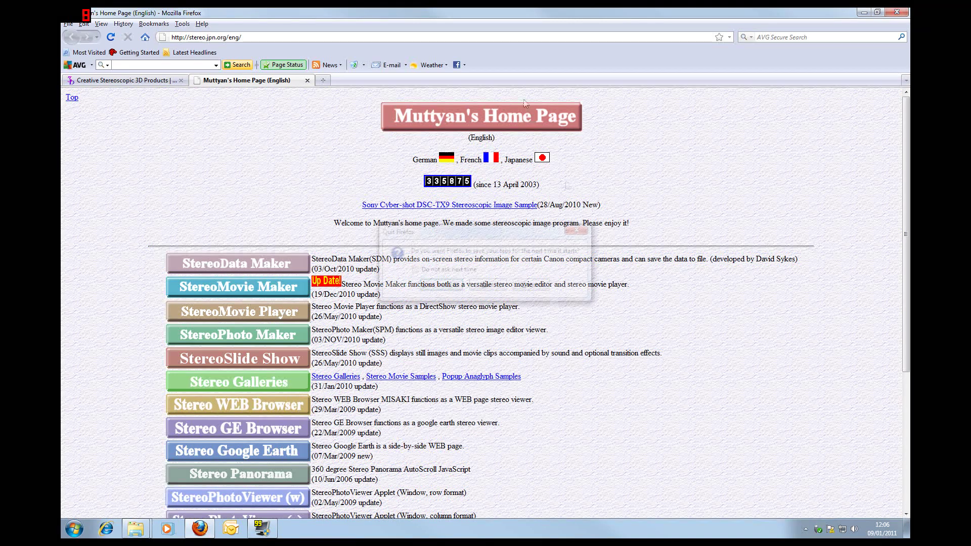
{"action": "left_click", "coordinate": [487, 284]}
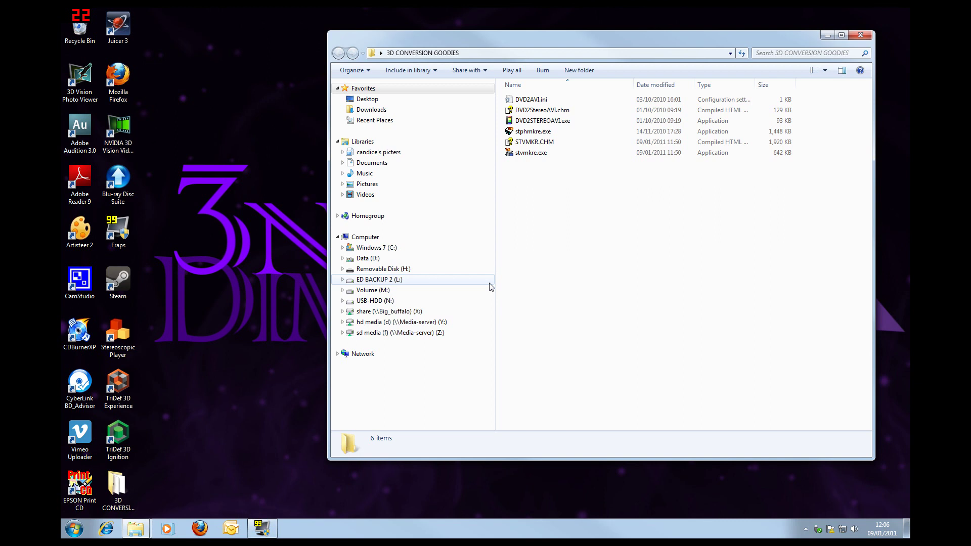
Step: Launch stvmkre.exe from the 3D CONVERSION GOODIES folder and open DSCF3031.AVI as a Side-by-side(100%) stereo movie
{"action": "double_click", "coordinate": [507, 154]}
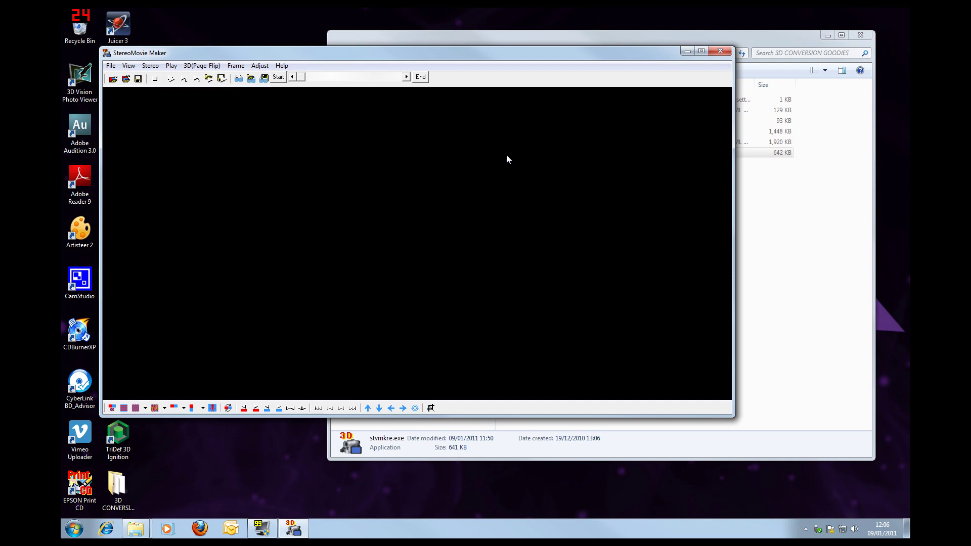
{"action": "left_click", "coordinate": [111, 67]}
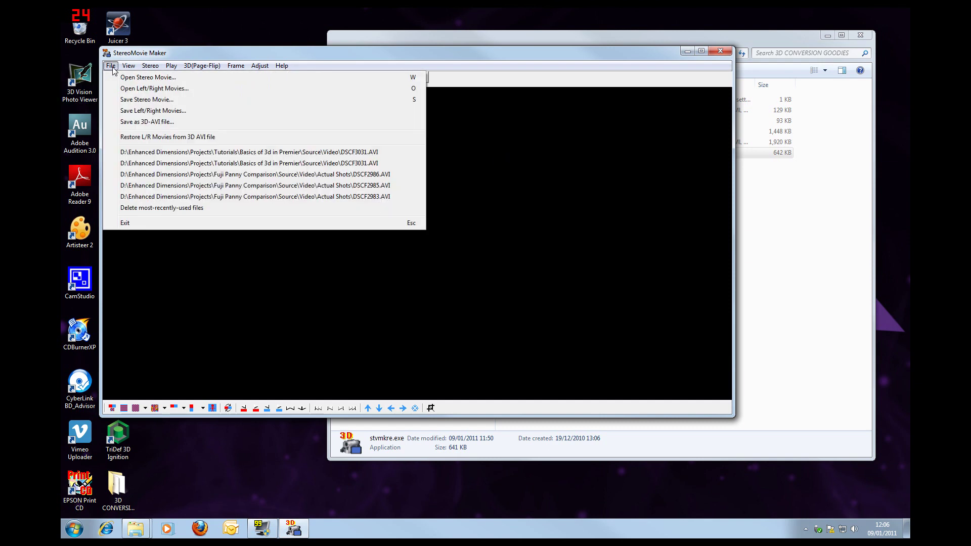
{"action": "left_click", "coordinate": [135, 77]}
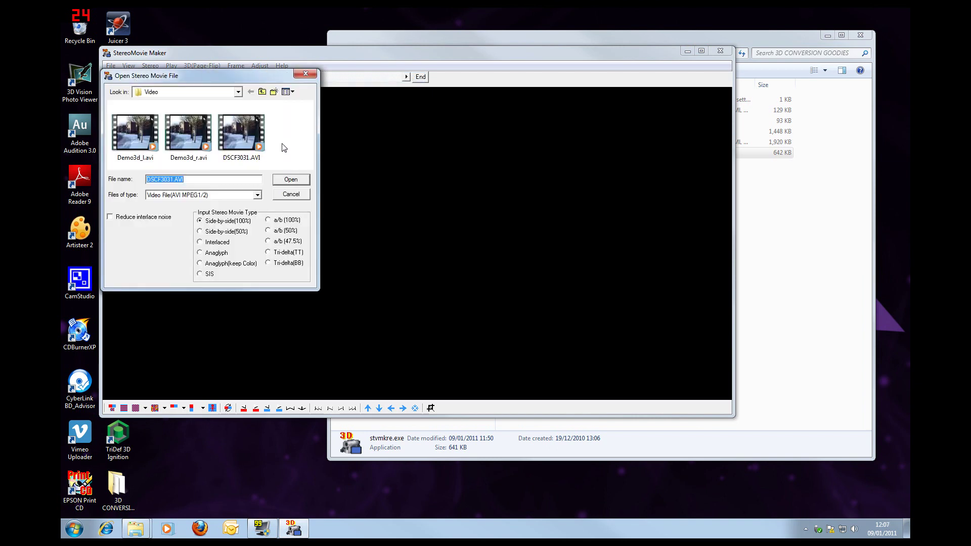
{"action": "left_click", "coordinate": [255, 138]}
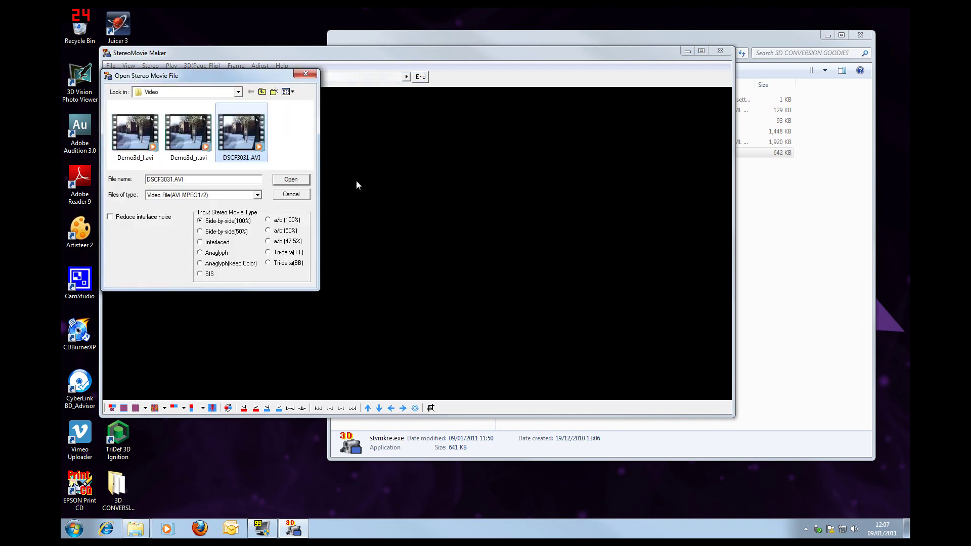
{"action": "left_click", "coordinate": [295, 181]}
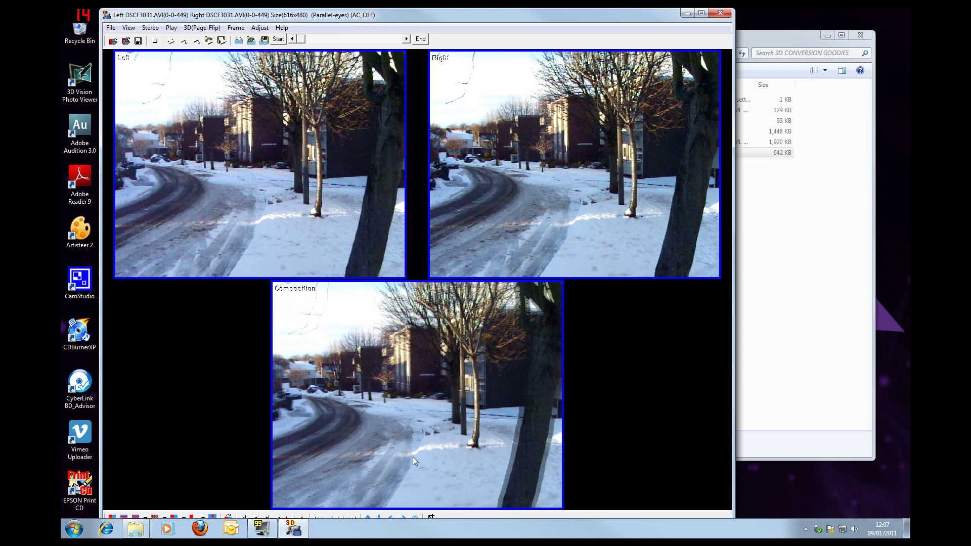
Step: Save the separate left and right movies as "dmonstration 3d" in the Video folder with Full Frames (Uncompressed) compression
{"action": "left_click", "coordinate": [110, 28]}
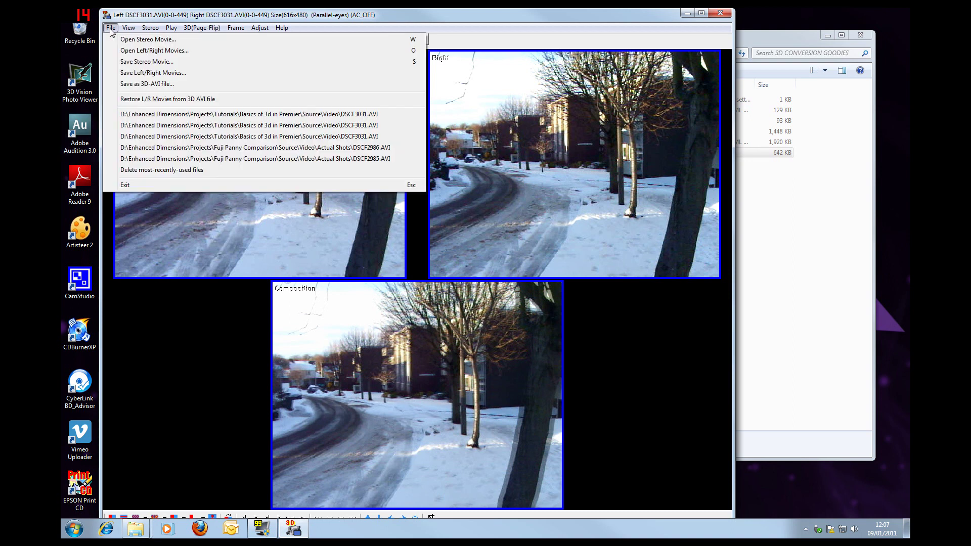
{"action": "left_click", "coordinate": [153, 73]}
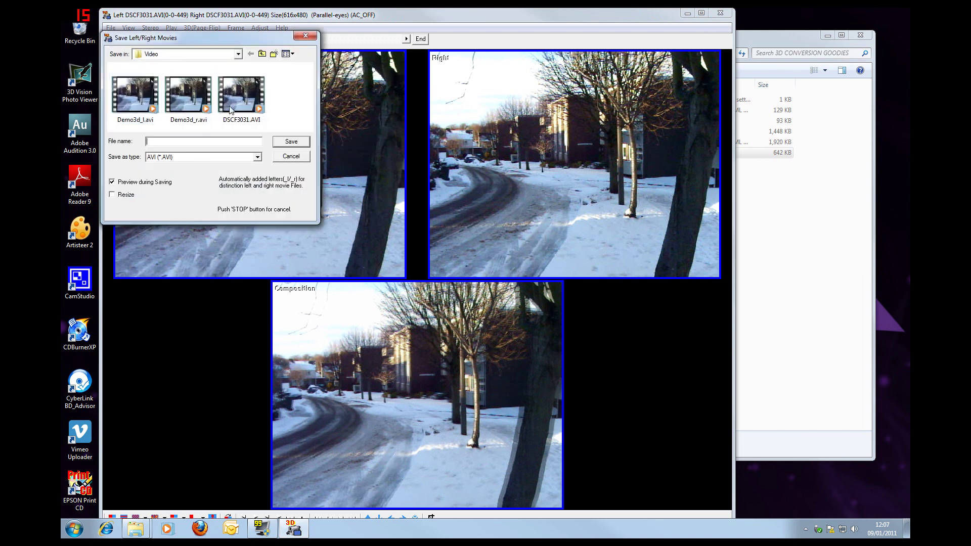
{"action": "type", "text": "dmonstration 3d"}
{"action": "left_click", "coordinate": [288, 141]}
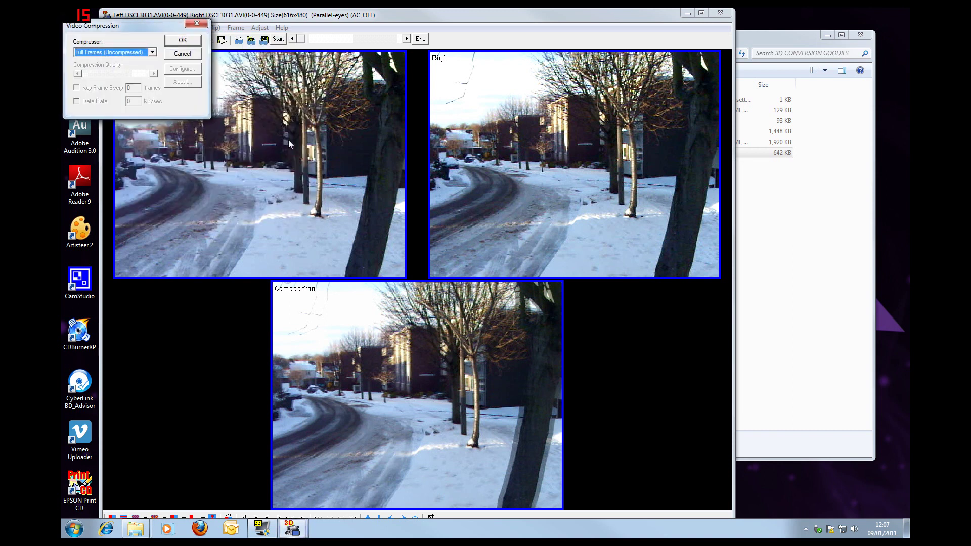
{"action": "left_click", "coordinate": [179, 43]}
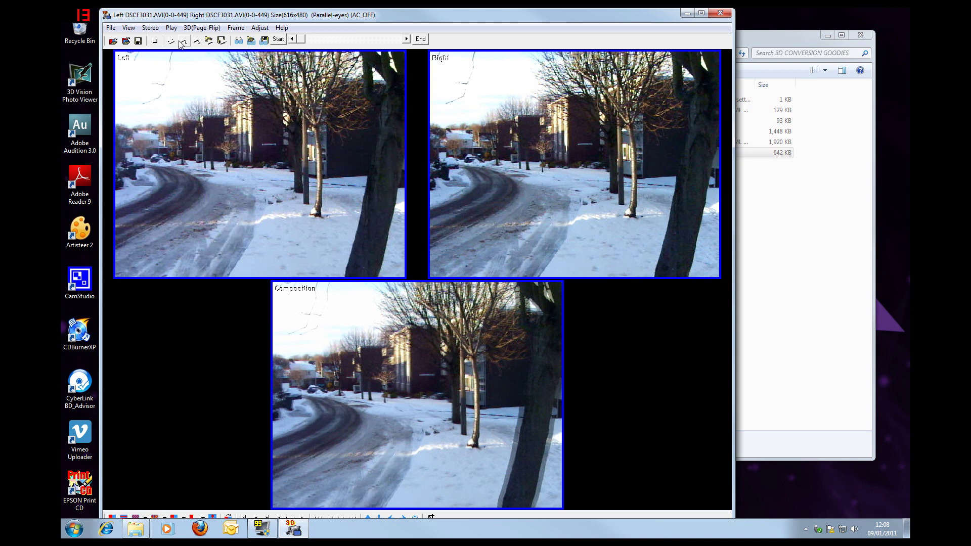
Step: Close StereoMovie Maker and the 3D CONVERSION GOODIES folder, and launch Adobe Premiere Pro CS5
{"action": "left_click", "coordinate": [728, 16]}
{"action": "left_click", "coordinate": [860, 35]}
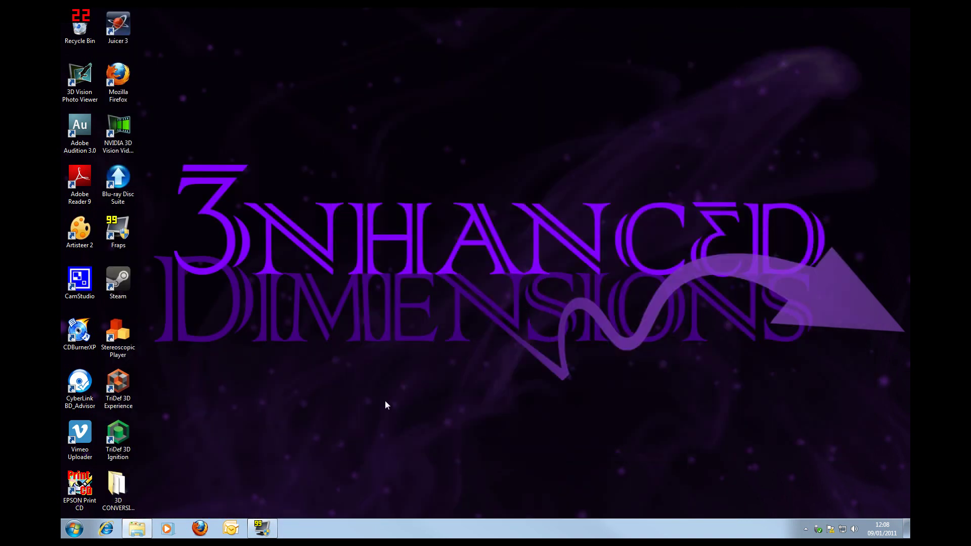
{"action": "left_click", "coordinate": [80, 529]}
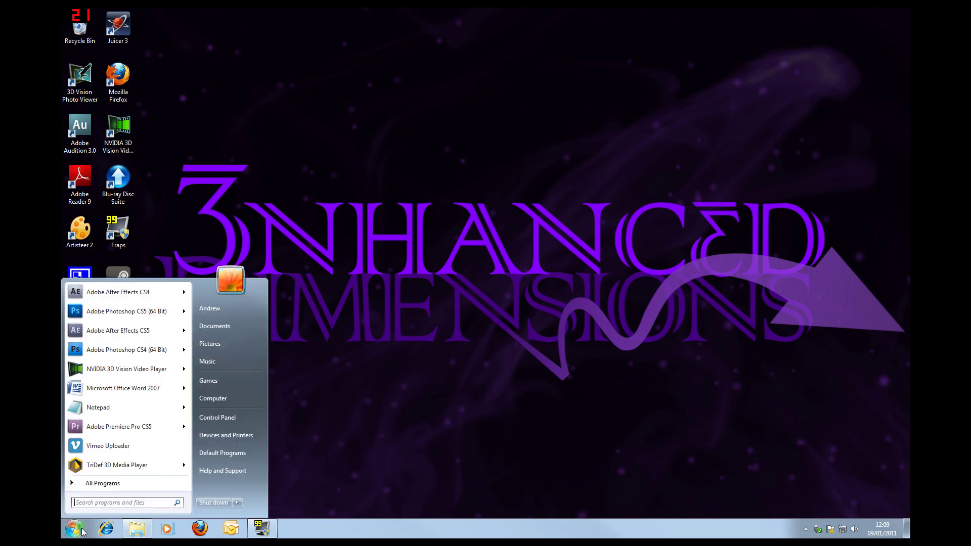
{"action": "left_click", "coordinate": [139, 428]}
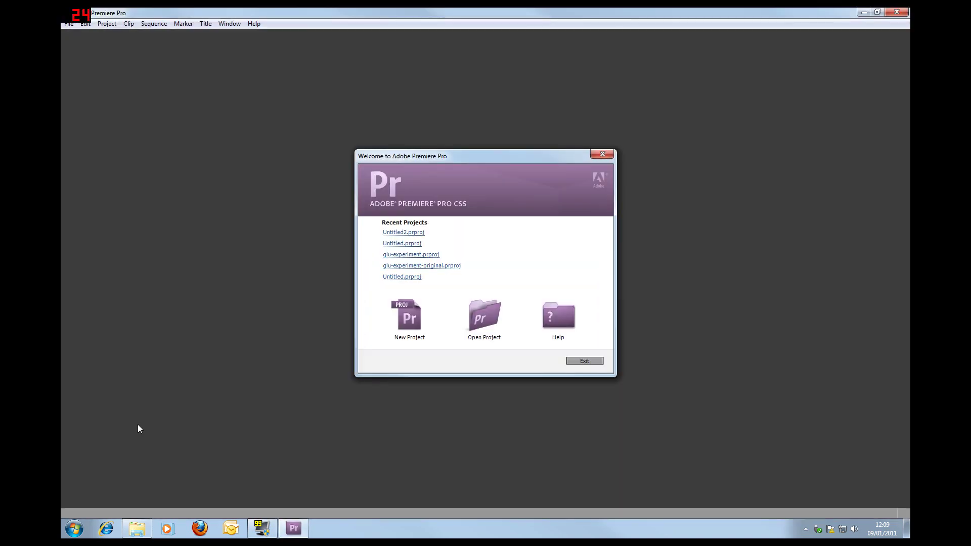
Step: Create a new project named "Basic 3d tut" in the Basics of 3d in Premier\Build\Premier folder
{"action": "left_click", "coordinate": [401, 323]}
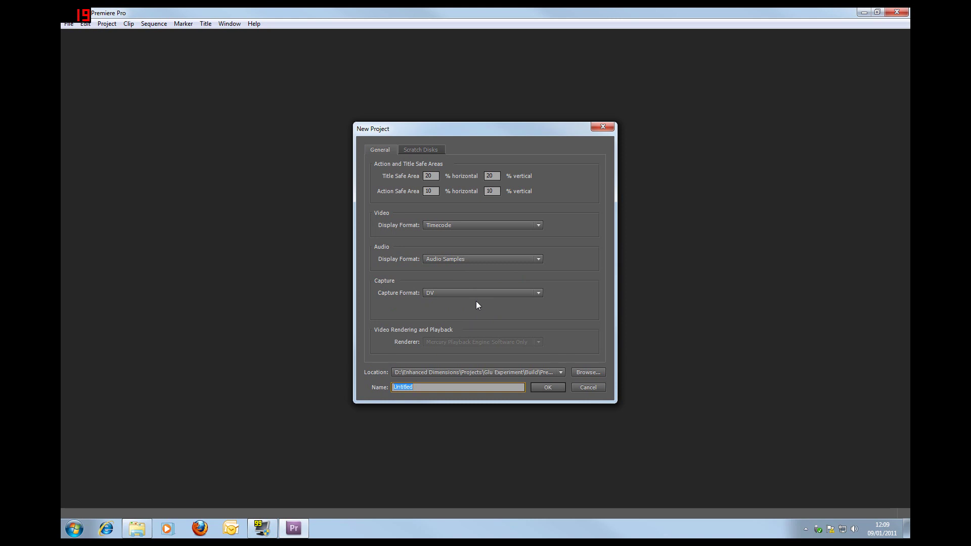
{"action": "scroll", "coordinate": [502, 375], "scroll_direction": "down", "scroll_amount": 1}
{"action": "type", "text": "Basic 3d tut"}
{"action": "left_click", "coordinate": [546, 387]}
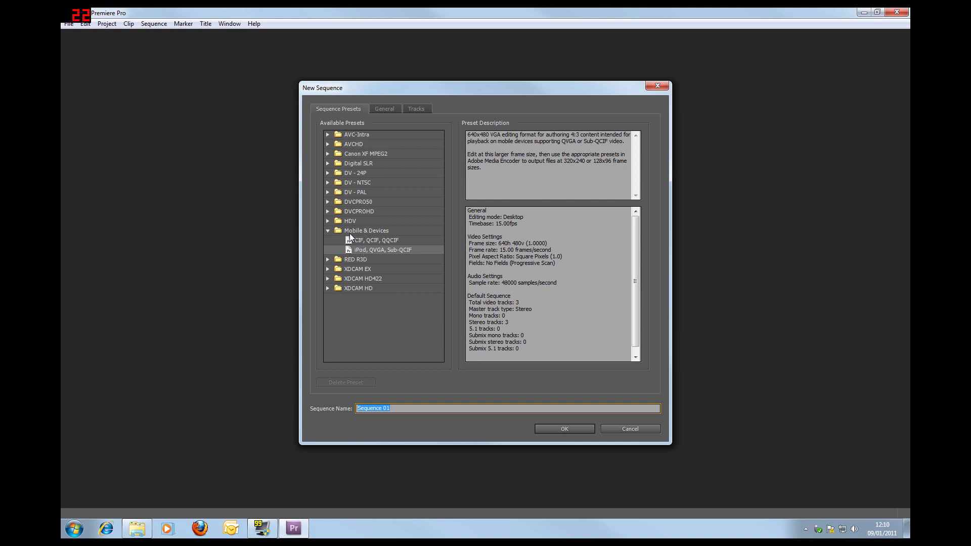
Step: Create a sequence from the iPod, QVGA, Sub-QCIF preset with a 30.00 frames/second timebase and Maximum Render Quality enabled
{"action": "left_click", "coordinate": [351, 249]}
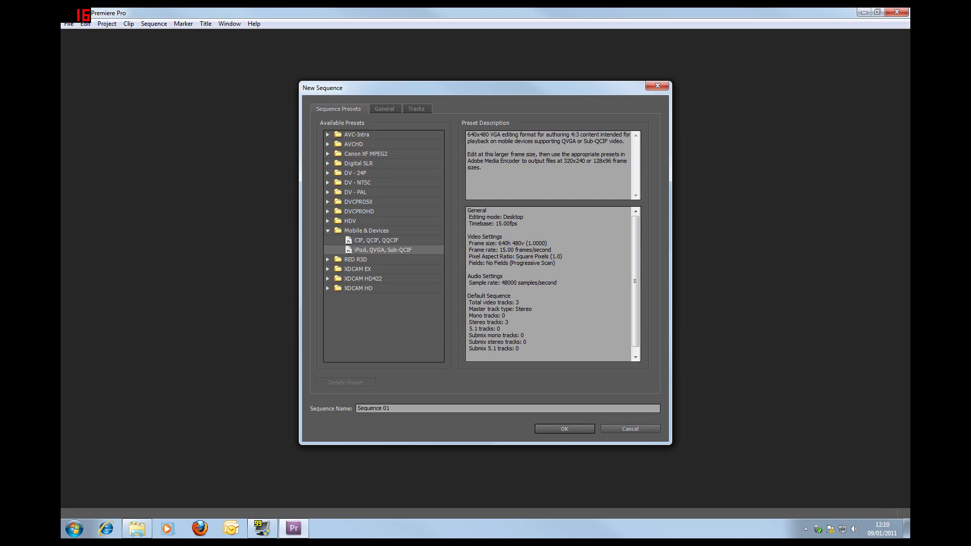
{"action": "left_click", "coordinate": [393, 113]}
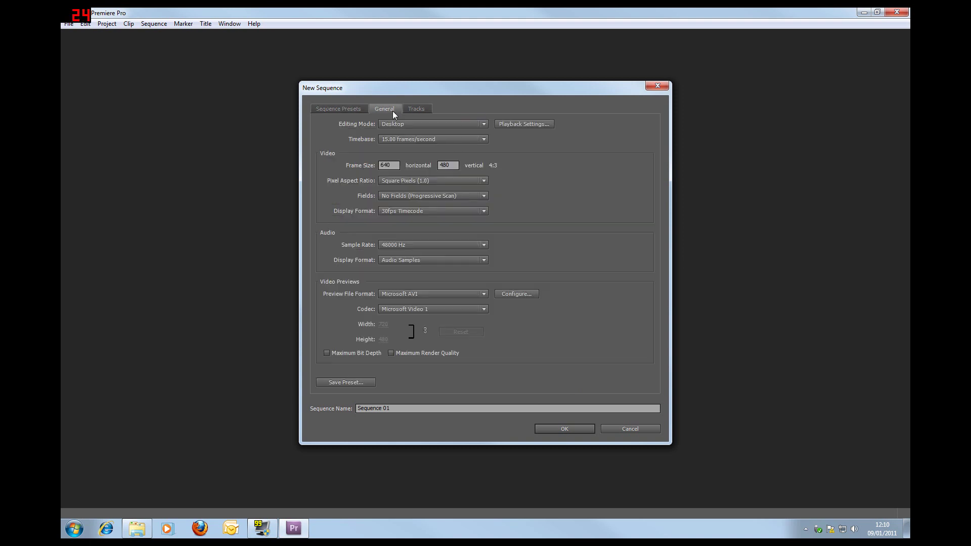
{"action": "left_click", "coordinate": [416, 141]}
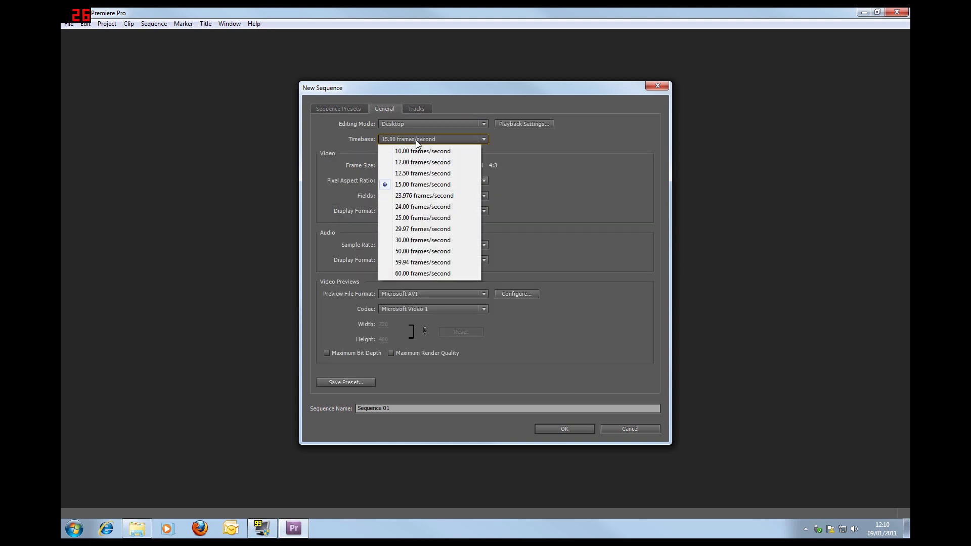
{"action": "left_click", "coordinate": [421, 241]}
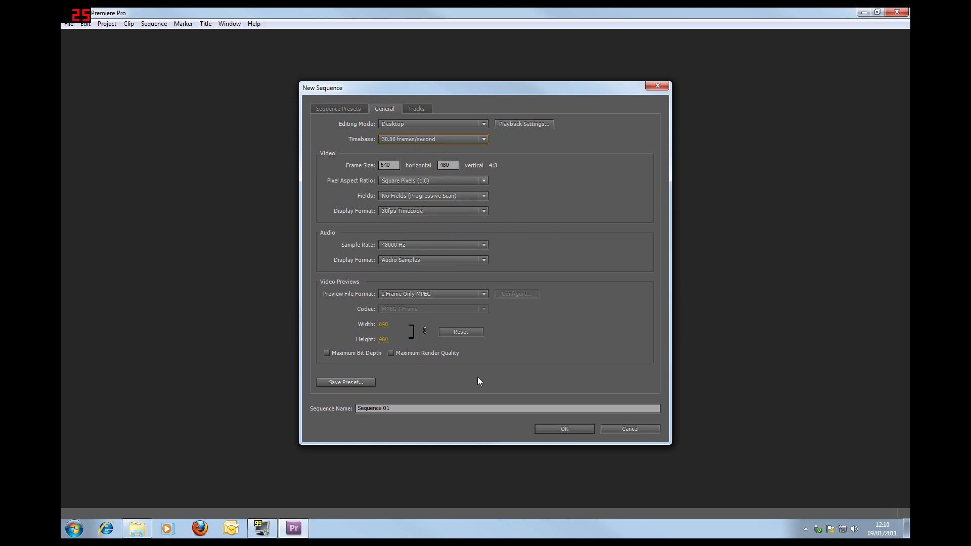
{"action": "left_click", "coordinate": [391, 353]}
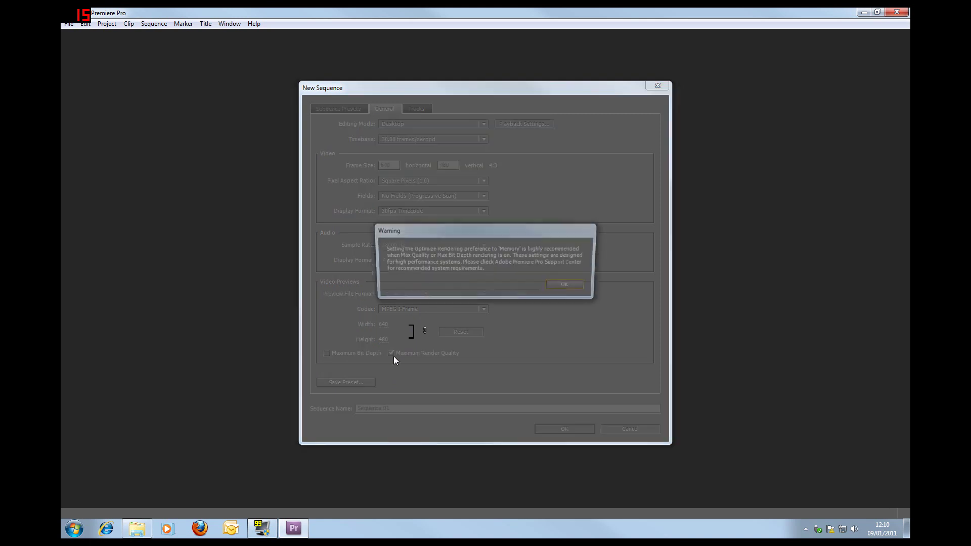
{"action": "left_click", "coordinate": [569, 287]}
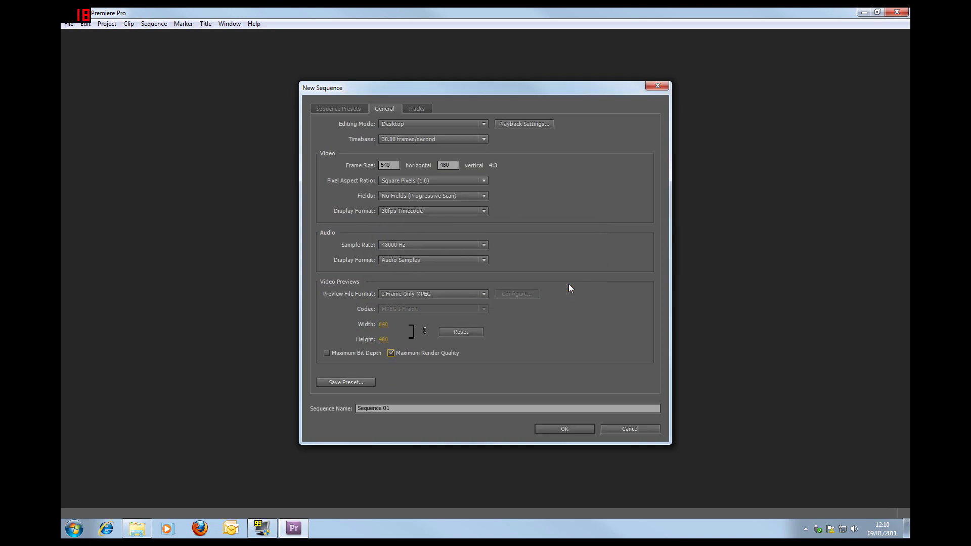
{"action": "left_click", "coordinate": [569, 429]}
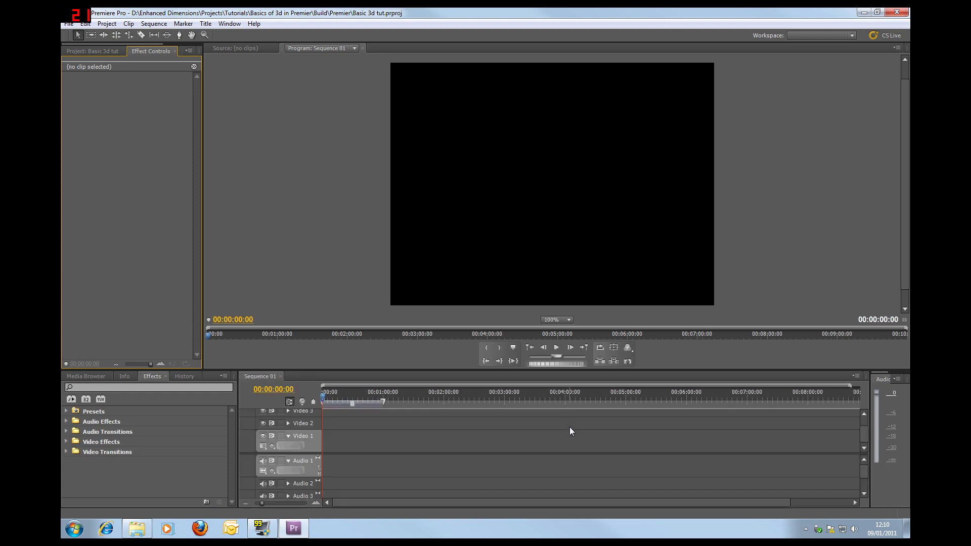
Step: Import dmonstration 3d_l.avi and dmonstration 3d_r.avi from the Basics of 3d in Premier\Source\Video folder into the project
{"action": "scroll", "coordinate": [97, 52], "scroll_direction": "down", "scroll_amount": 2}
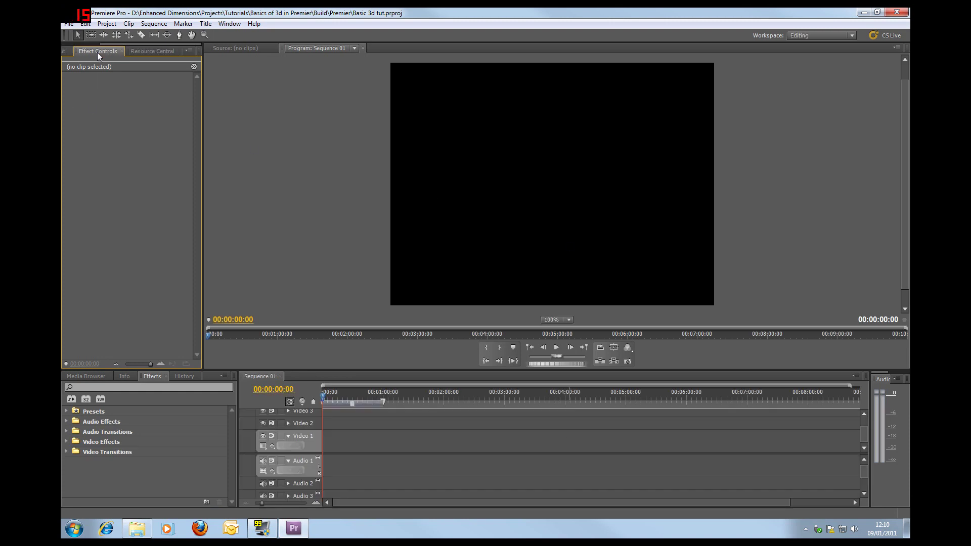
{"action": "left_click", "coordinate": [71, 54]}
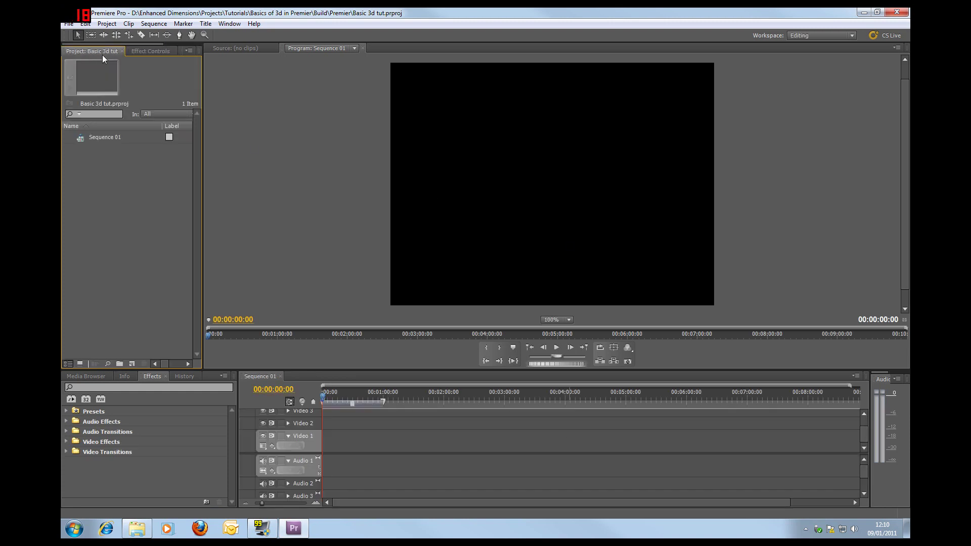
{"action": "double_click", "coordinate": [92, 177]}
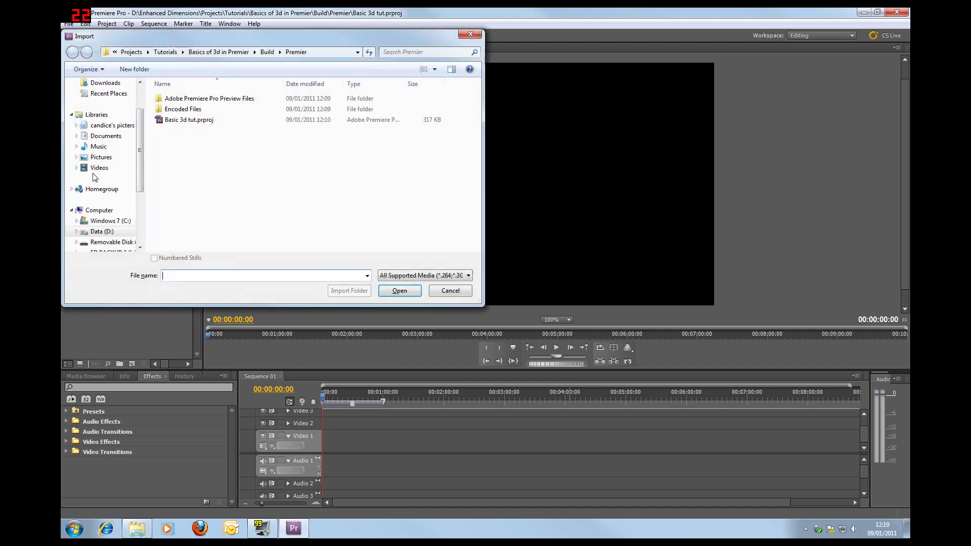
{"action": "left_click", "coordinate": [232, 51]}
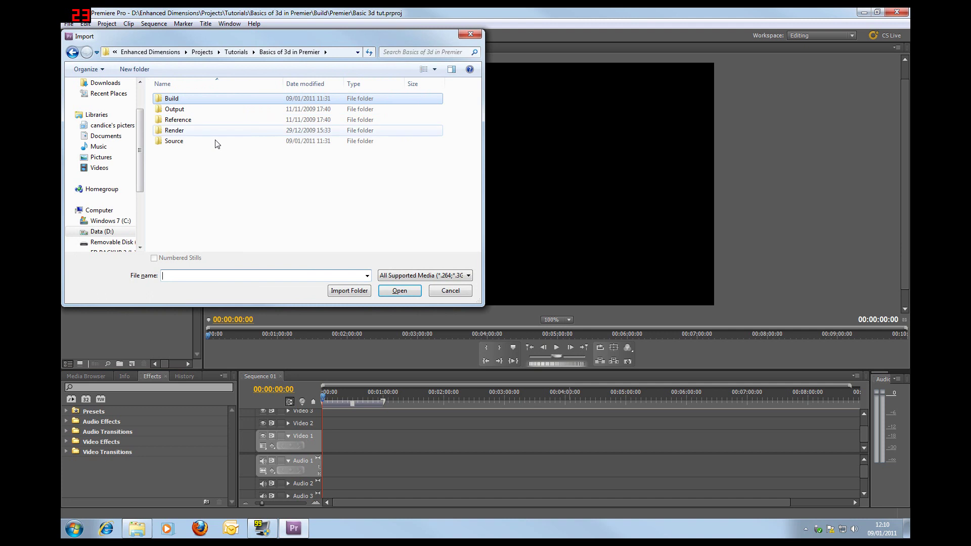
{"action": "double_click", "coordinate": [170, 141]}
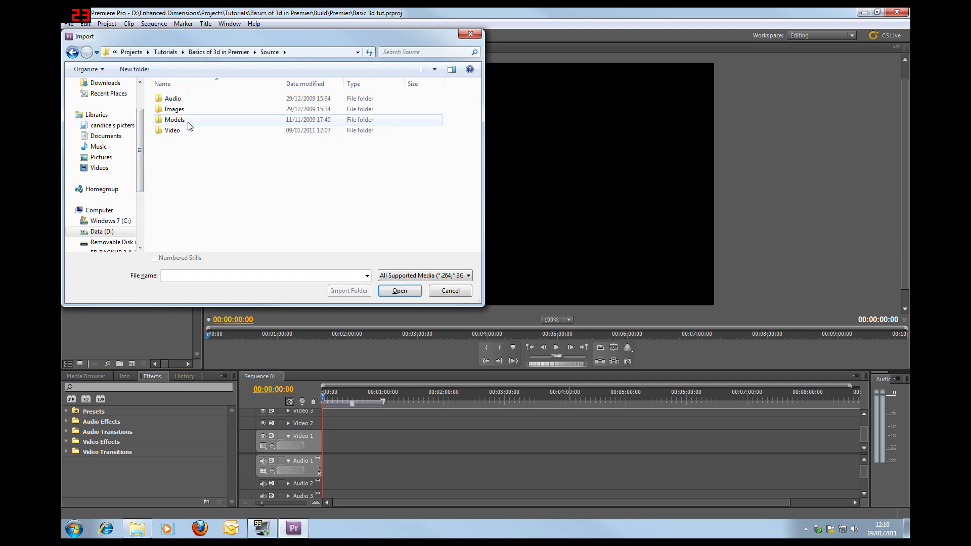
{"action": "double_click", "coordinate": [169, 131]}
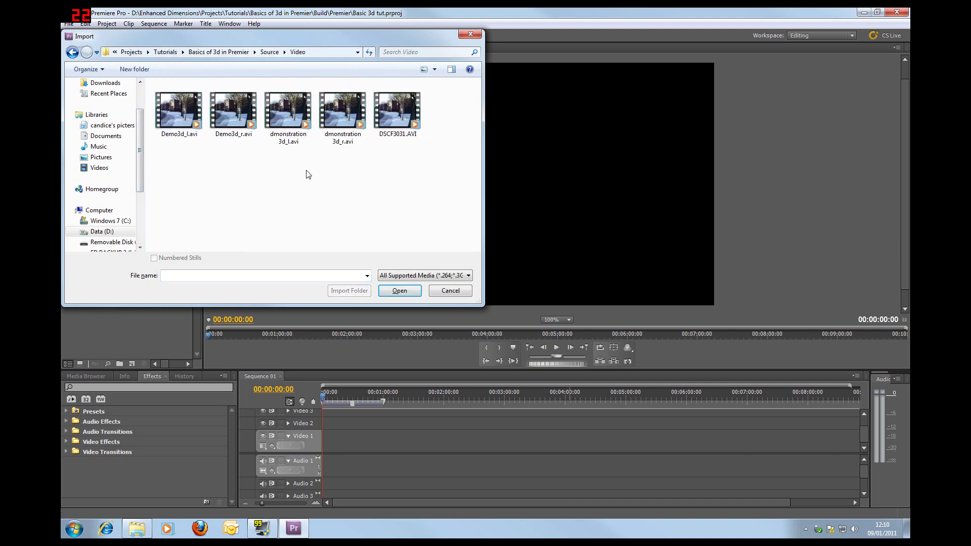
{"action": "left_click", "coordinate": [276, 119]}
{"action": "left_click", "coordinate": [335, 115], "text": "ctrl"}
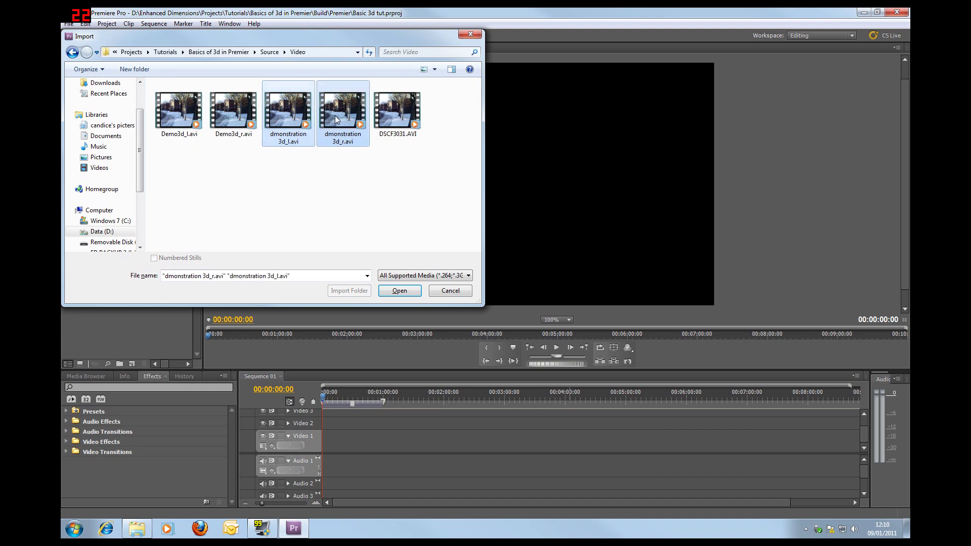
{"action": "left_click", "coordinate": [404, 292]}
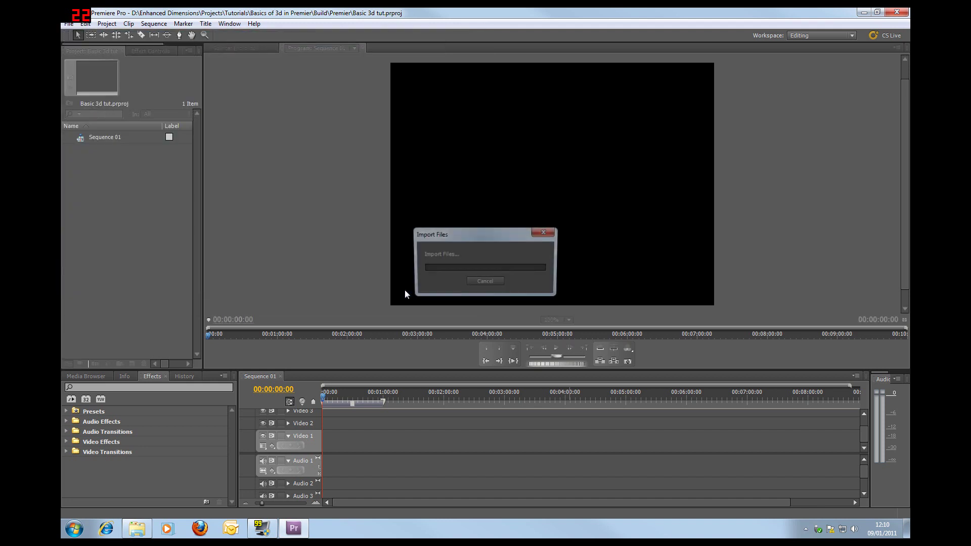
Step: Place dmonstration 3d_r.avi on Video 1 and dmonstration 3d_l.avi on Video 2 at the start of Sequence 01
{"action": "left_click", "coordinate": [97, 225]}
{"action": "left_click", "coordinate": [79, 149]}
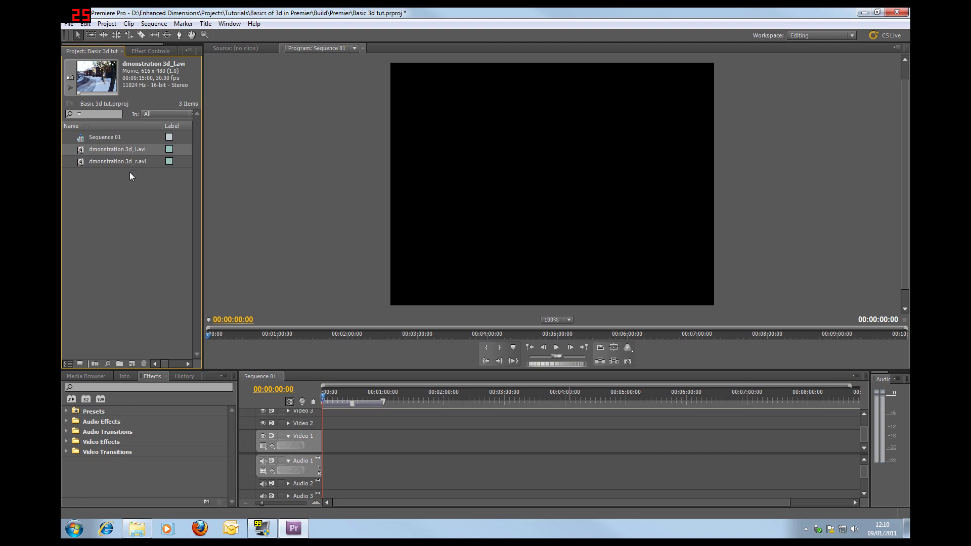
{"action": "left_click", "coordinate": [80, 162]}
{"action": "left_click_drag", "start_coordinate": [80, 161], "coordinate": [329, 440]}
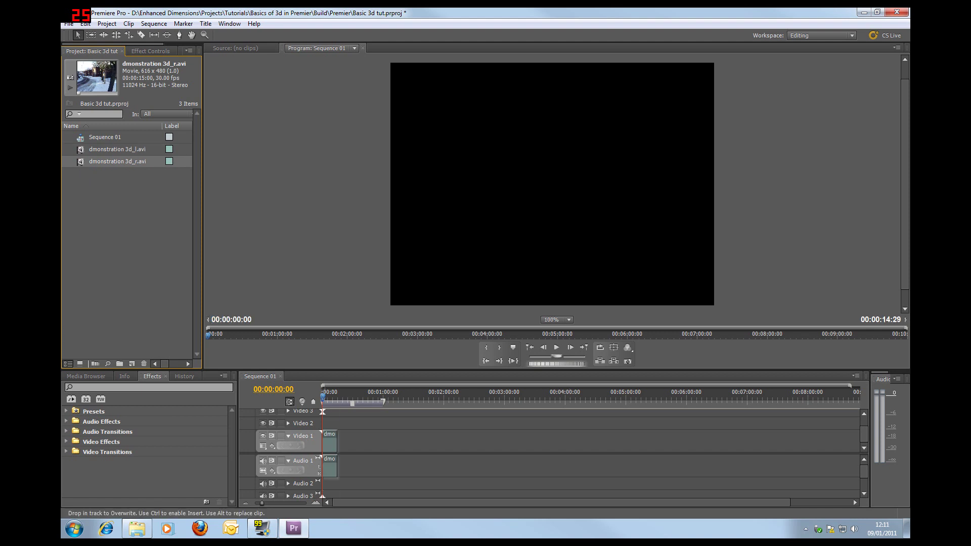
{"action": "left_click_drag", "start_coordinate": [80, 150], "coordinate": [319, 422]}
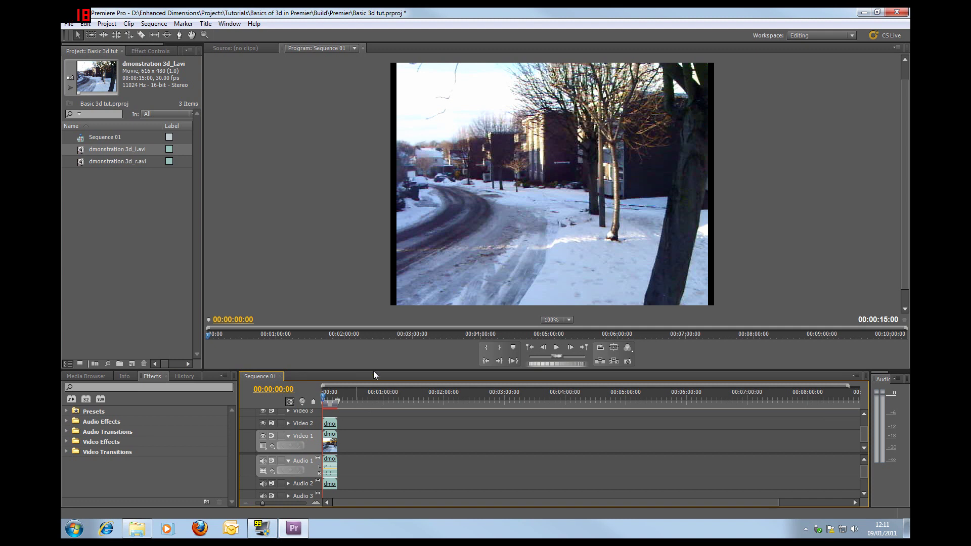
Step: Give the timeline more height and set the program monitor's magnification to Fit
{"action": "left_click_drag", "start_coordinate": [373, 371], "coordinate": [384, 318]}
{"action": "left_click", "coordinate": [560, 268]}
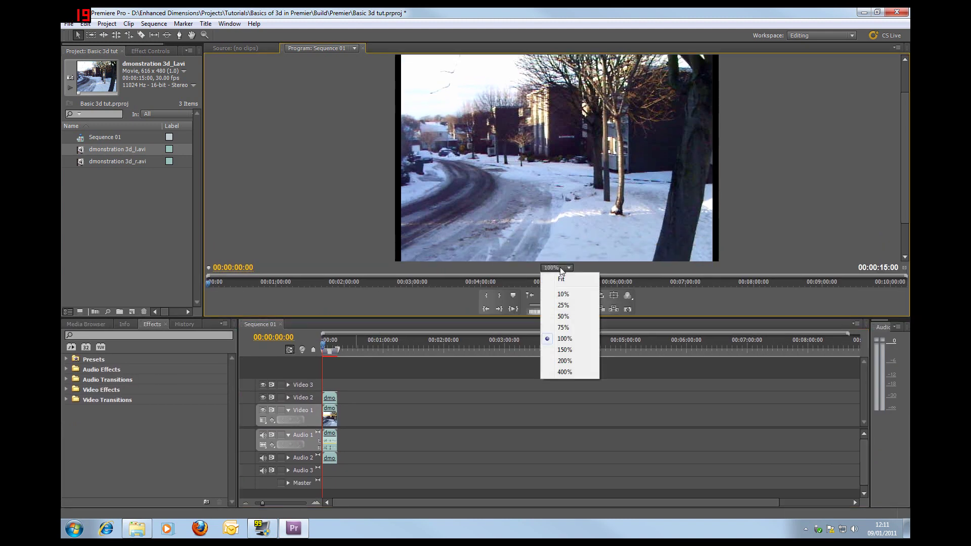
{"action": "left_click", "coordinate": [575, 280]}
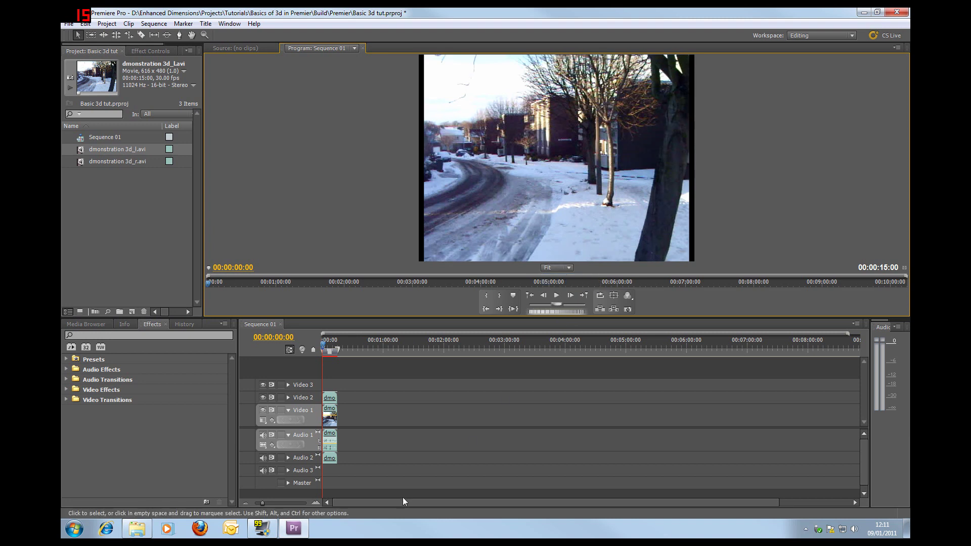
Step: Find the Color Balance (RGB) effect by searching for "rgb" and apply it to dmonstration 3d_l.avi on Video 2
{"action": "left_click", "coordinate": [315, 502]}
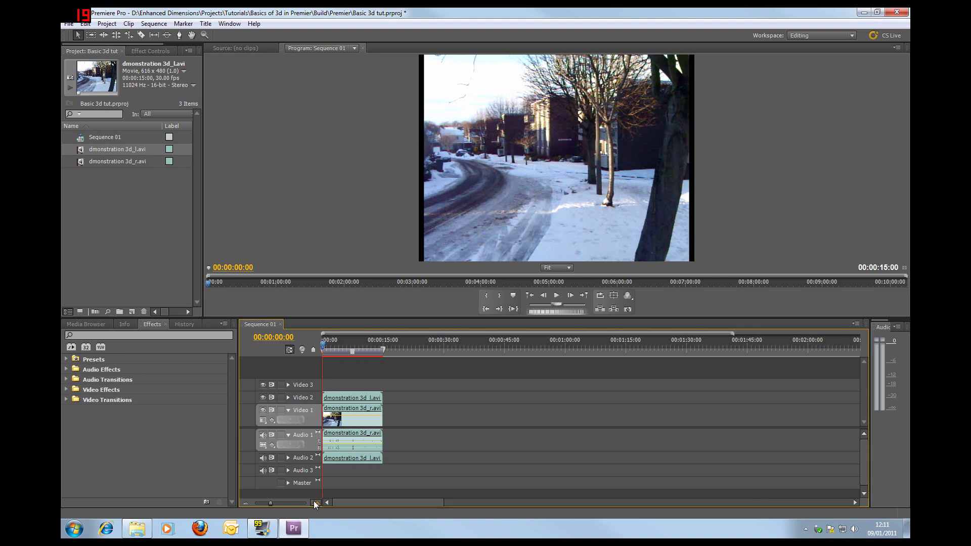
{"action": "left_click", "coordinate": [315, 502]}
{"action": "left_click", "coordinate": [376, 398]}
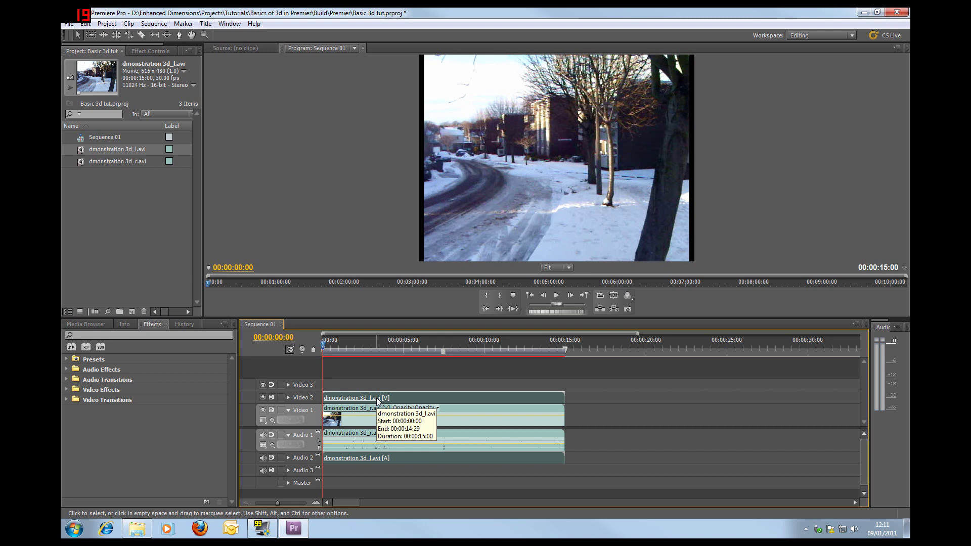
{"action": "left_click", "coordinate": [96, 336]}
{"action": "type", "text": "rgb"}
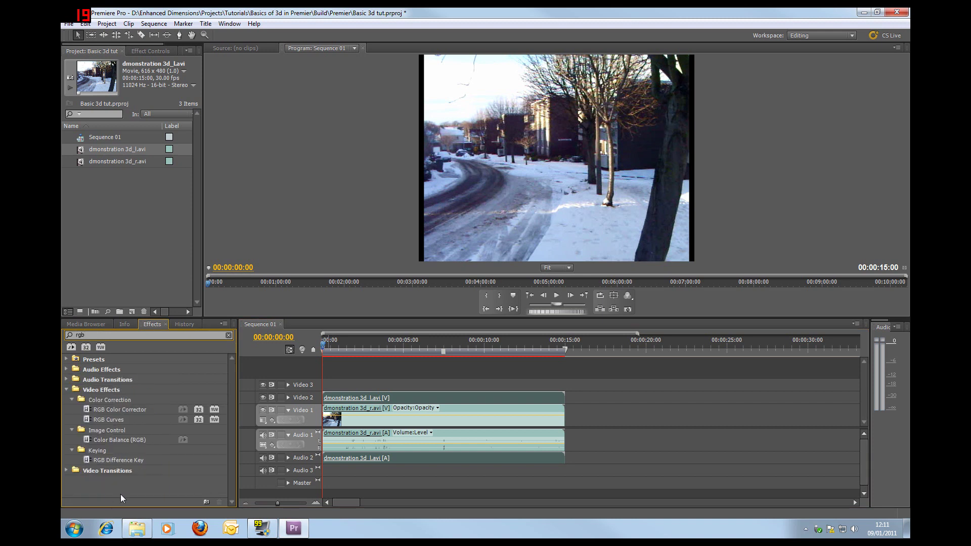
{"action": "left_click", "coordinate": [87, 441]}
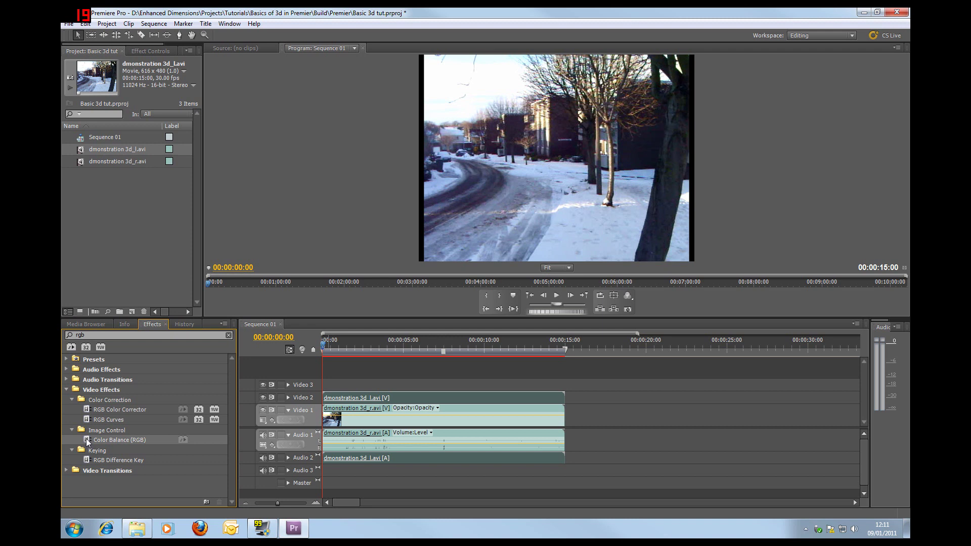
{"action": "left_click_drag", "start_coordinate": [87, 442], "coordinate": [383, 405]}
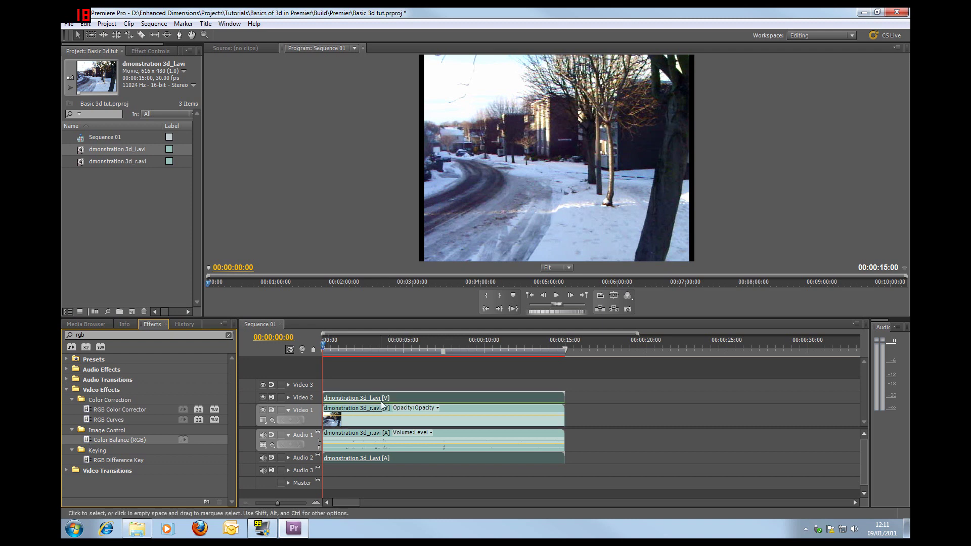
Step: Set Green and Blue to 0 in the Color Balance (RGB) effect of dmonstration 3d_l.avi
{"action": "left_click", "coordinate": [157, 52]}
{"action": "left_click", "coordinate": [66, 119]}
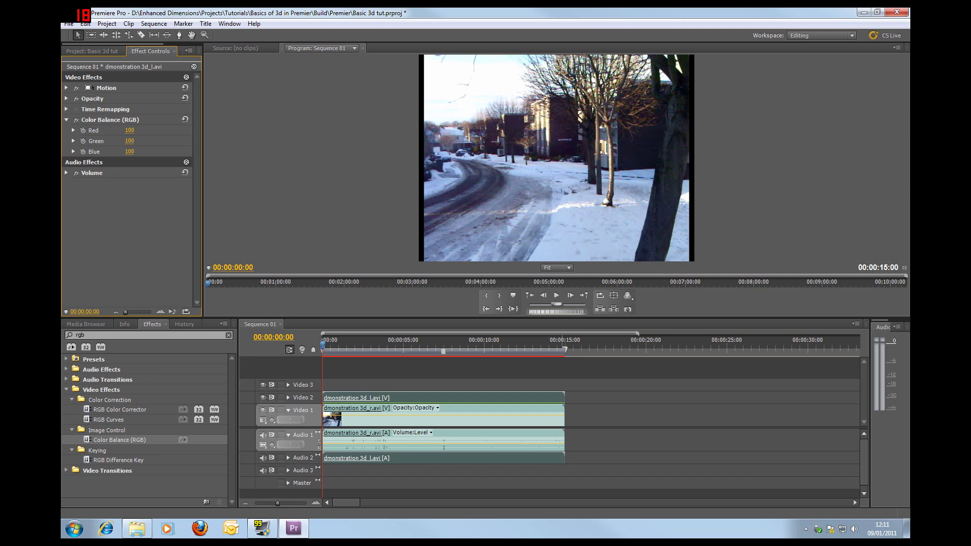
{"action": "left_click_drag", "start_coordinate": [129, 141], "coordinate": [101, 152]}
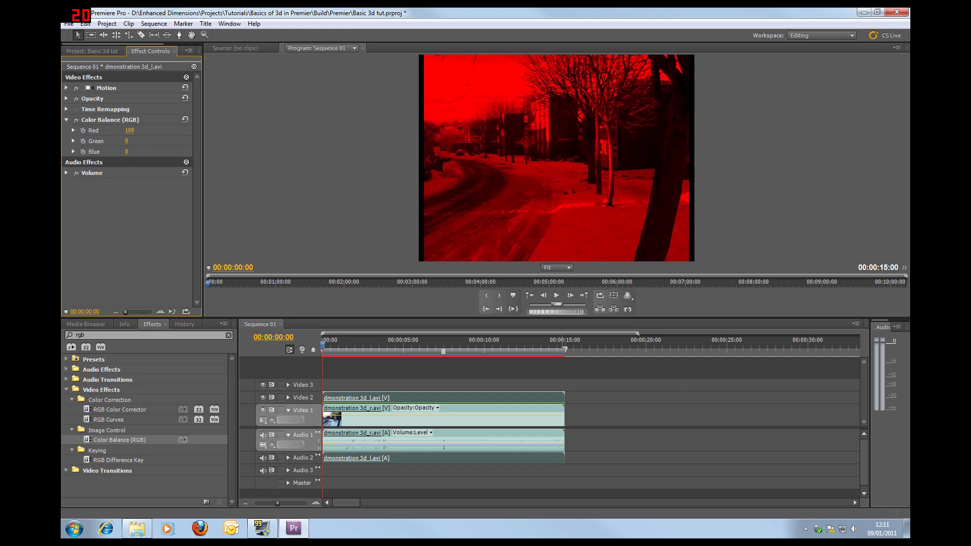
Step: Apply Color Balance (RGB) to dmonstration 3d_r.avi on Video 1 and set its Red to 0, hiding Video 2 during the adjustment
{"action": "left_click", "coordinate": [342, 424]}
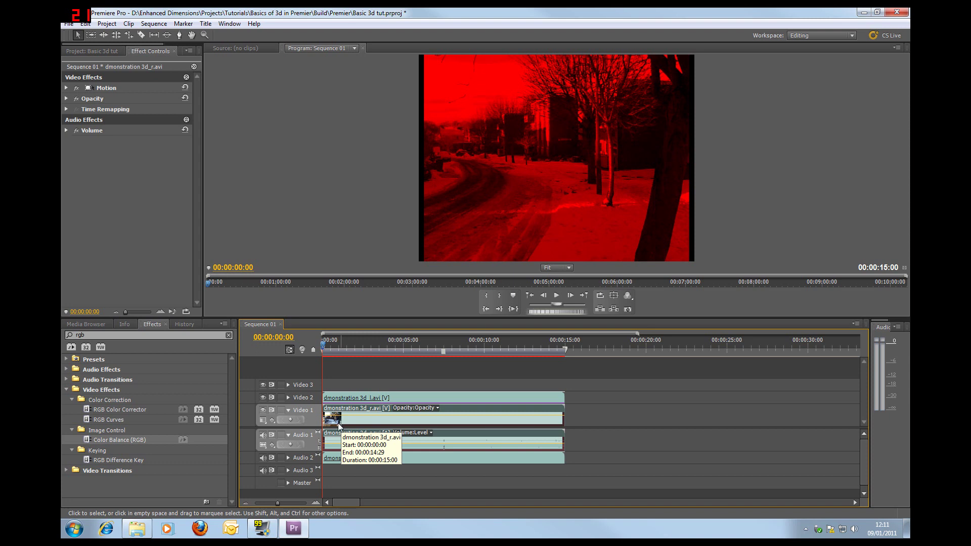
{"action": "left_click_drag", "start_coordinate": [87, 439], "coordinate": [350, 423]}
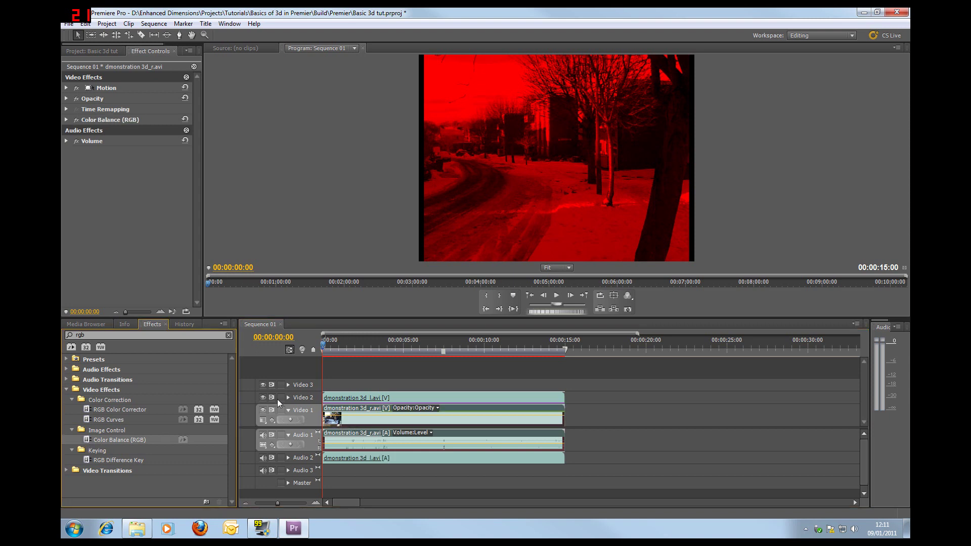
{"action": "left_click", "coordinate": [263, 398]}
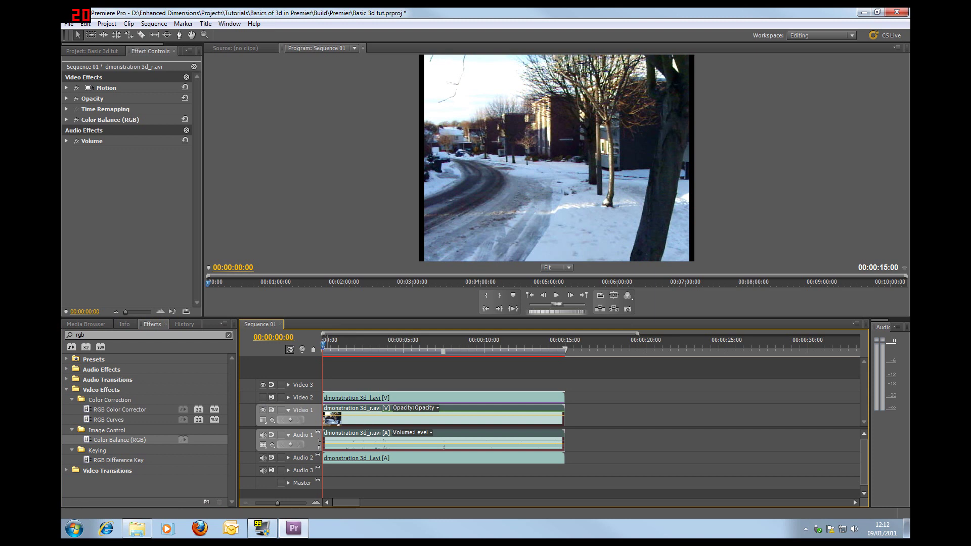
{"action": "left_click", "coordinate": [66, 120]}
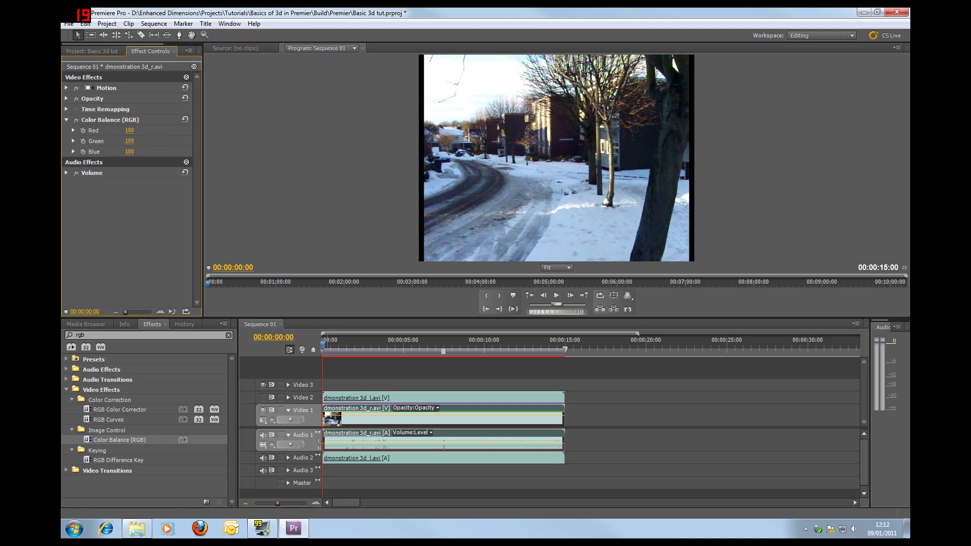
{"action": "left_click_drag", "start_coordinate": [130, 130], "coordinate": [76, 130]}
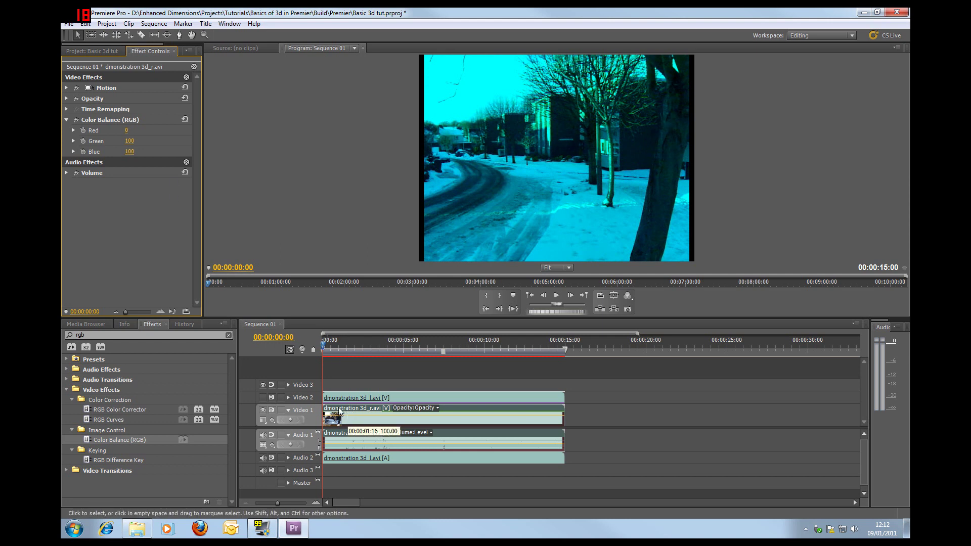
{"action": "left_click", "coordinate": [262, 398]}
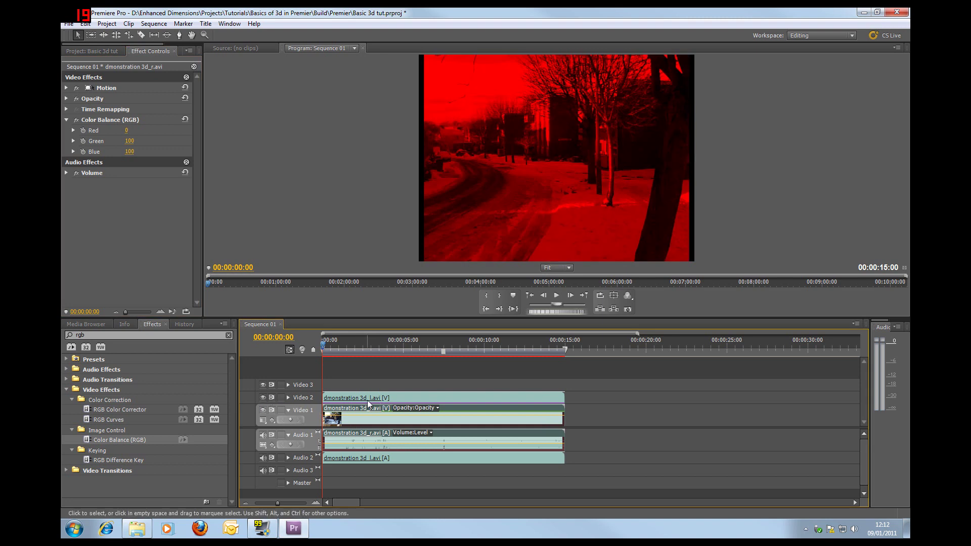
Step: Set the opacity blend mode of dmonstration 3d_l.avi on Video 2 to Linear Dodge (Add)
{"action": "left_click", "coordinate": [367, 400]}
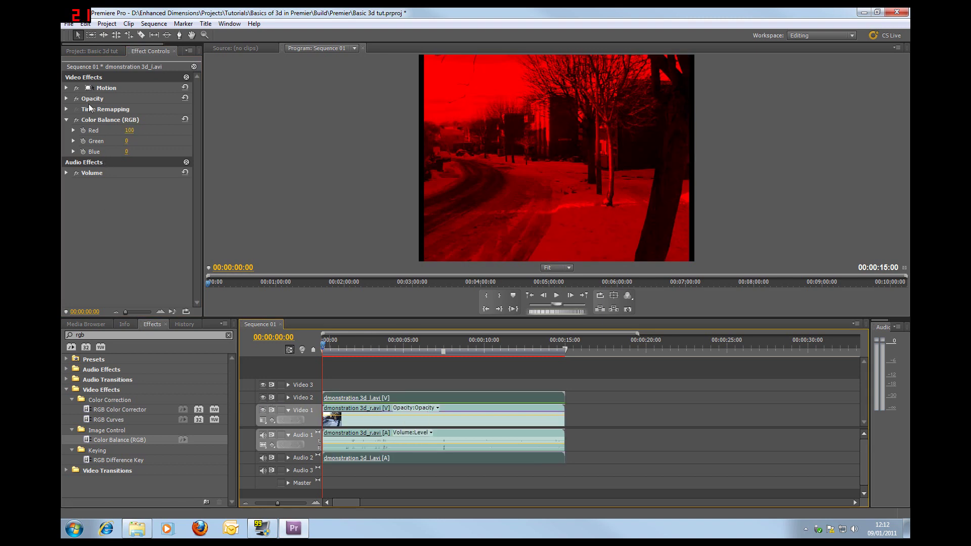
{"action": "left_click", "coordinate": [67, 98]}
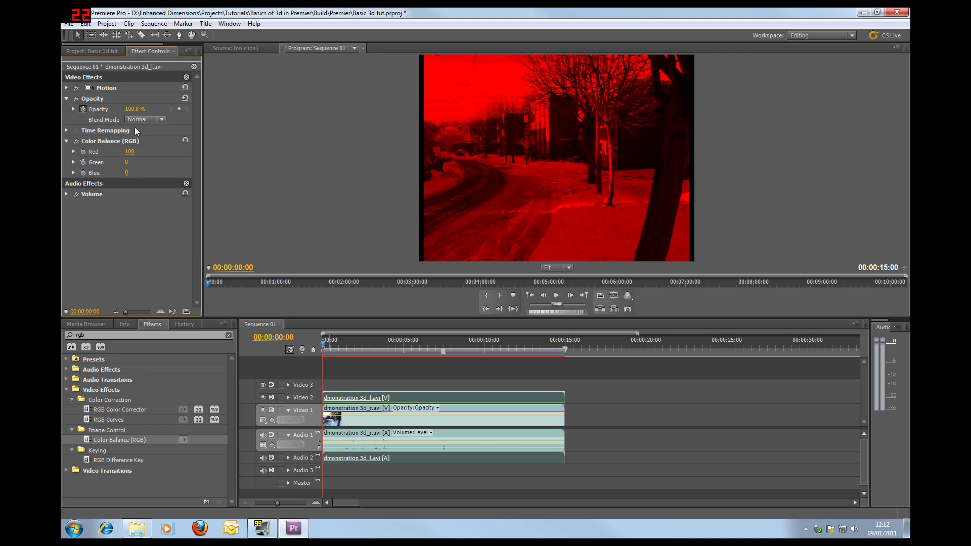
{"action": "left_click", "coordinate": [147, 120]}
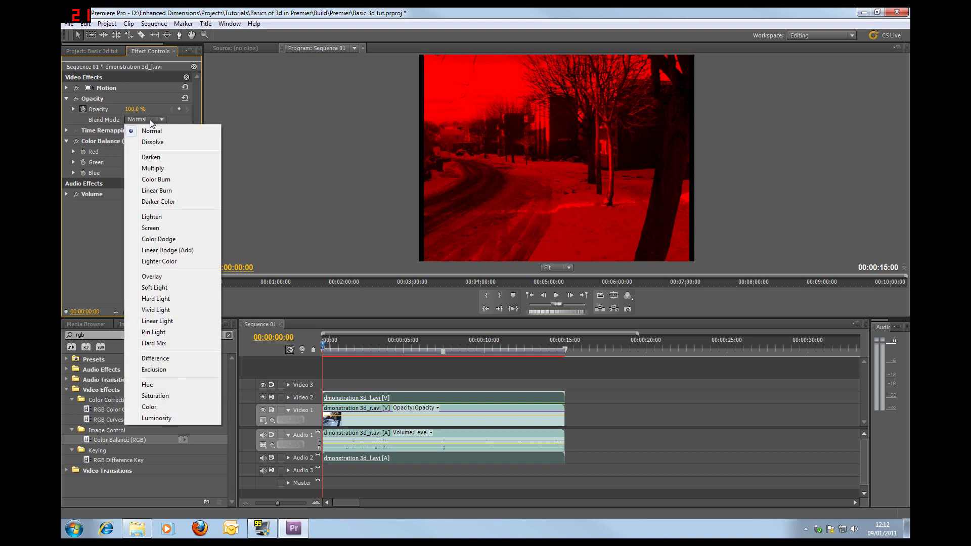
{"action": "left_click", "coordinate": [170, 251]}
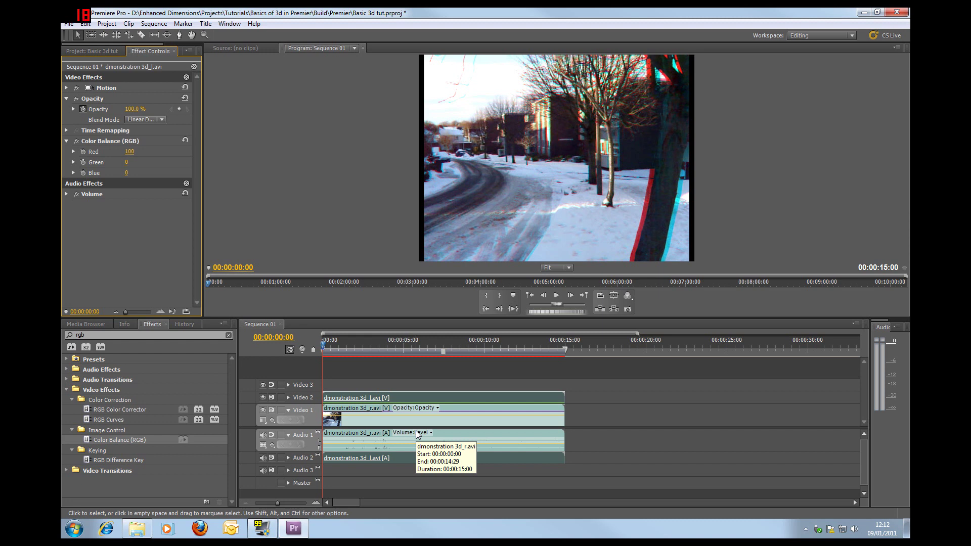
Step: Set the horizontal Position of dmonstration 3d_l.avi to 316, check the footage along the timeline and return to the start
{"action": "left_click", "coordinate": [66, 88]}
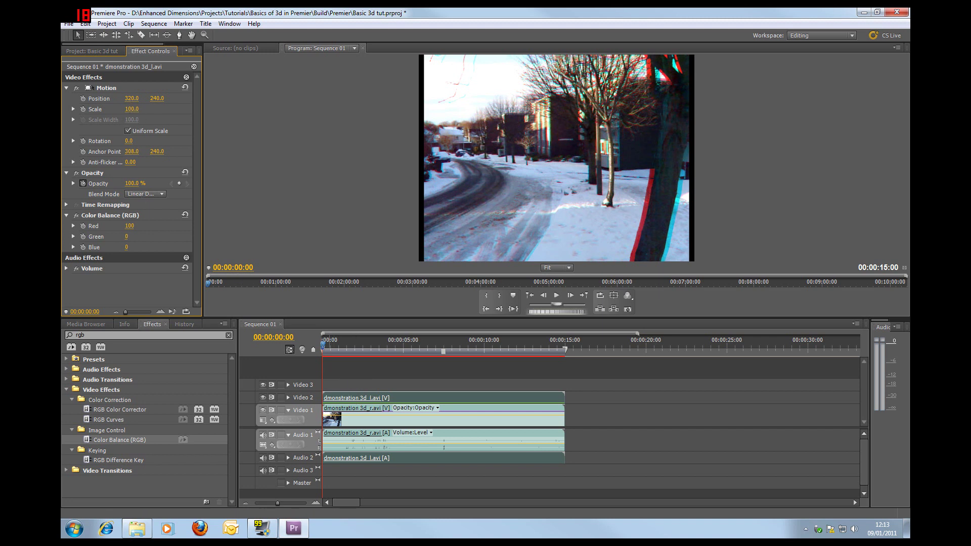
{"action": "left_click_drag", "start_coordinate": [132, 99], "coordinate": [129, 98]}
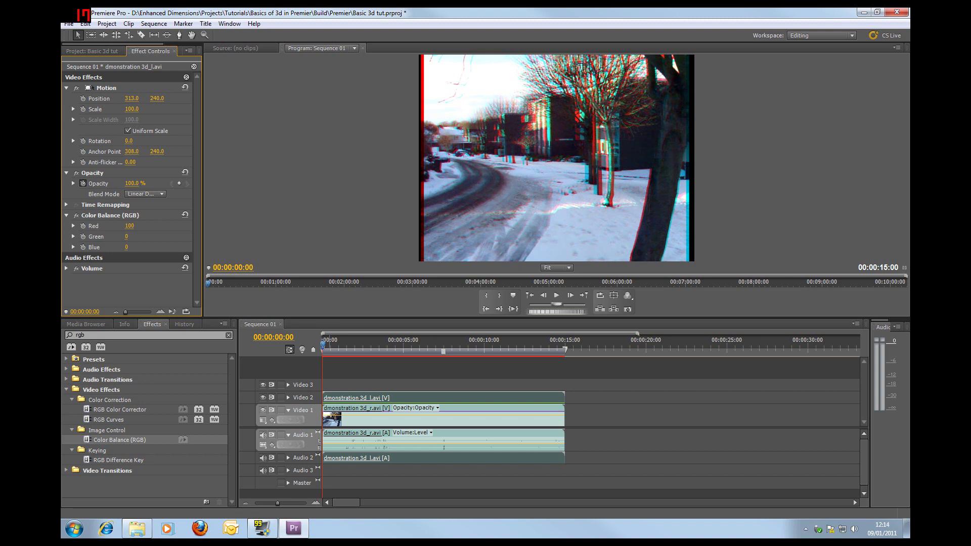
{"action": "left_click_drag", "start_coordinate": [131, 99], "coordinate": [133, 99]}
{"action": "left_click_drag", "start_coordinate": [325, 348], "coordinate": [510, 344]}
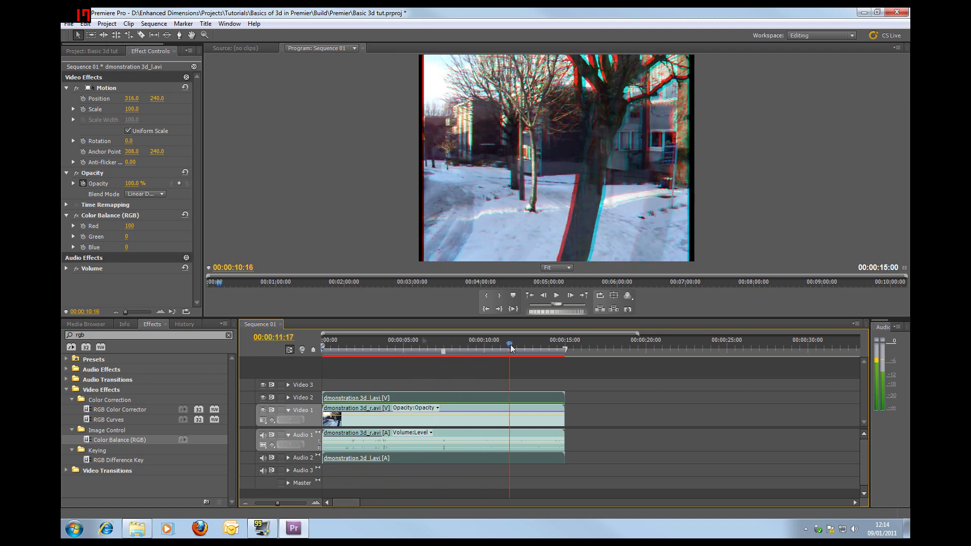
{"action": "key", "text": "Home"}
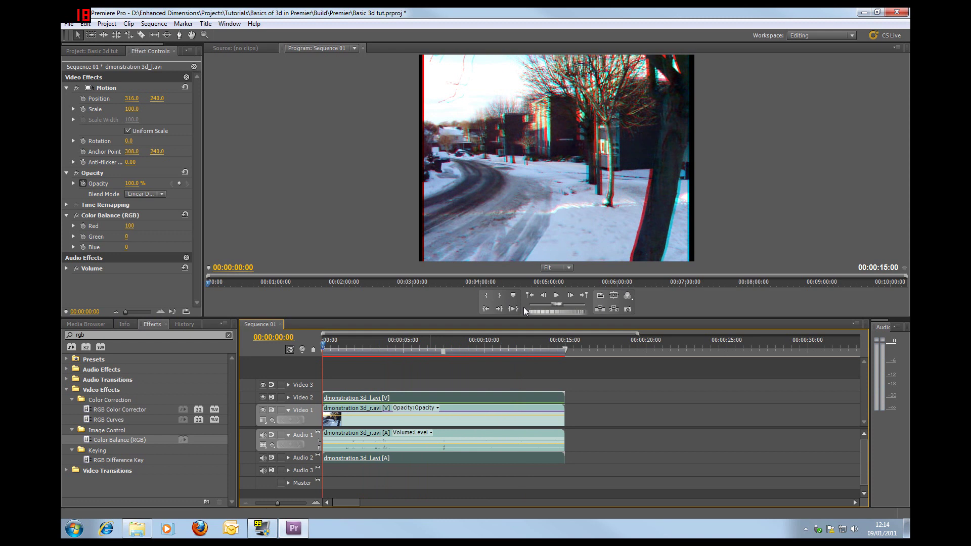
Step: Create a second sequence in the project
{"action": "left_click", "coordinate": [96, 50]}
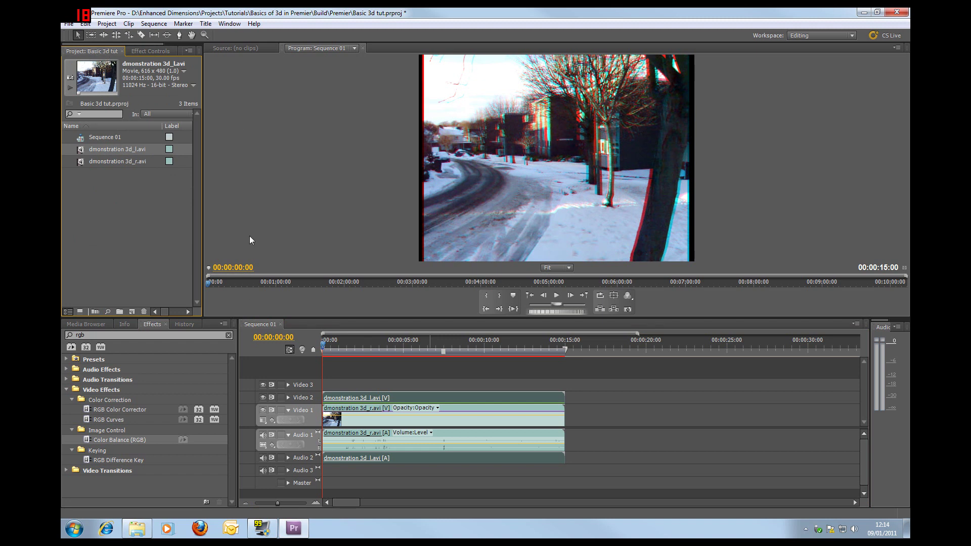
{"action": "left_click", "coordinate": [152, 24]}
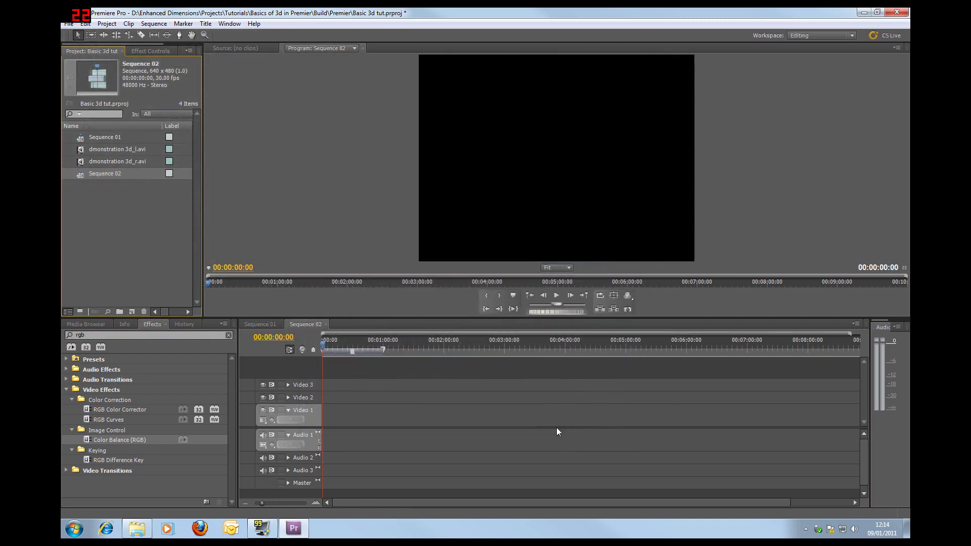
{"action": "left_click", "coordinate": [126, 227]}
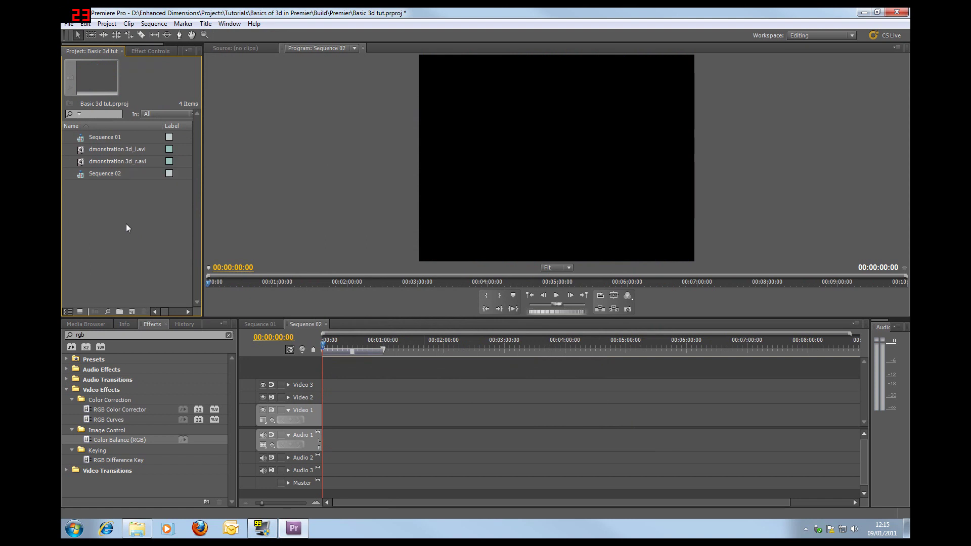
Step: Place dmonstration 3d_l.avi on Video 2 with its sound on Audio 3, and dmonstration 3d_r.avi on Video 1 of Sequence 02
{"action": "left_click", "coordinate": [81, 151]}
{"action": "left_click_drag", "start_coordinate": [83, 148], "coordinate": [327, 400]}
{"action": "left_click_drag", "start_coordinate": [331, 438], "coordinate": [329, 470]}
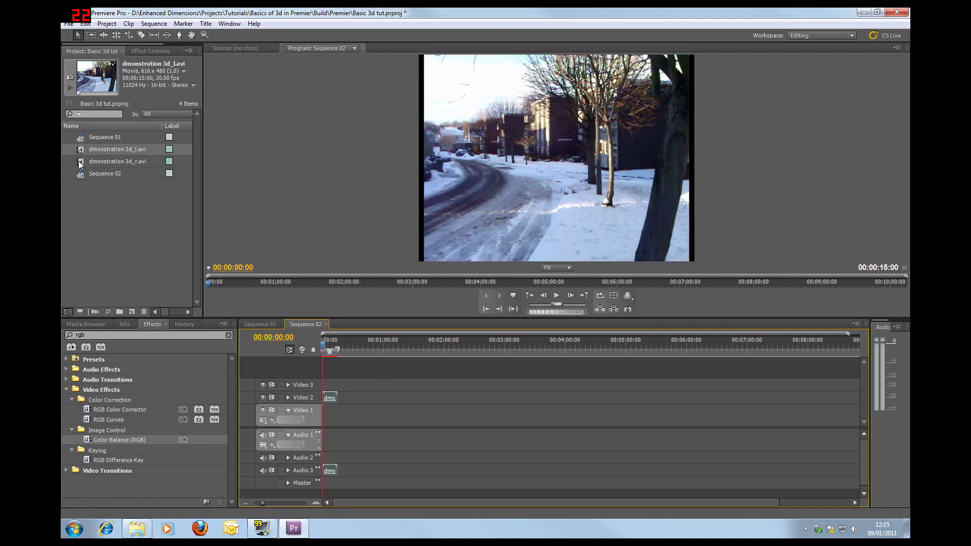
{"action": "left_click_drag", "start_coordinate": [79, 163], "coordinate": [330, 420]}
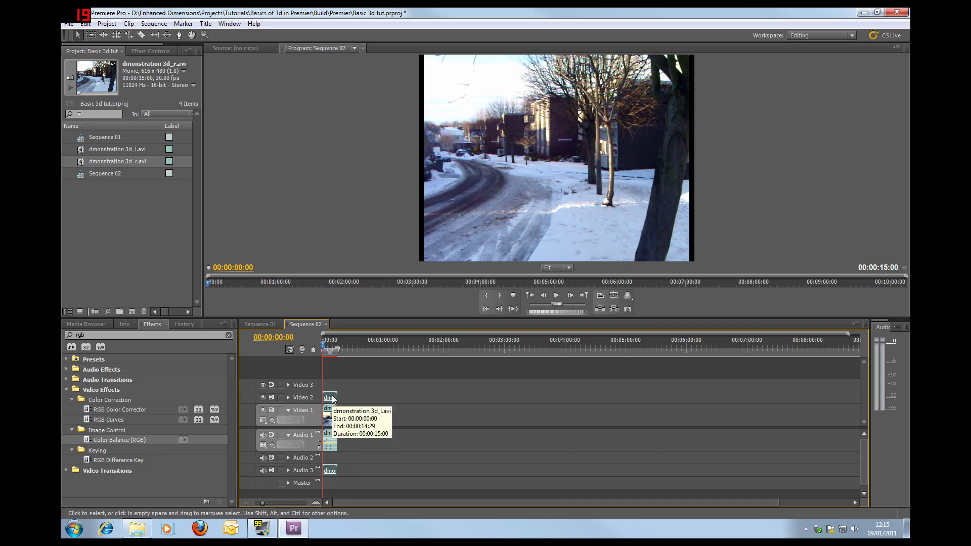
Step: Turn off Uniform Scale for dmonstration 3d_l.avi on Video 2 and set its Scale Width to 50
{"action": "left_click", "coordinate": [147, 51]}
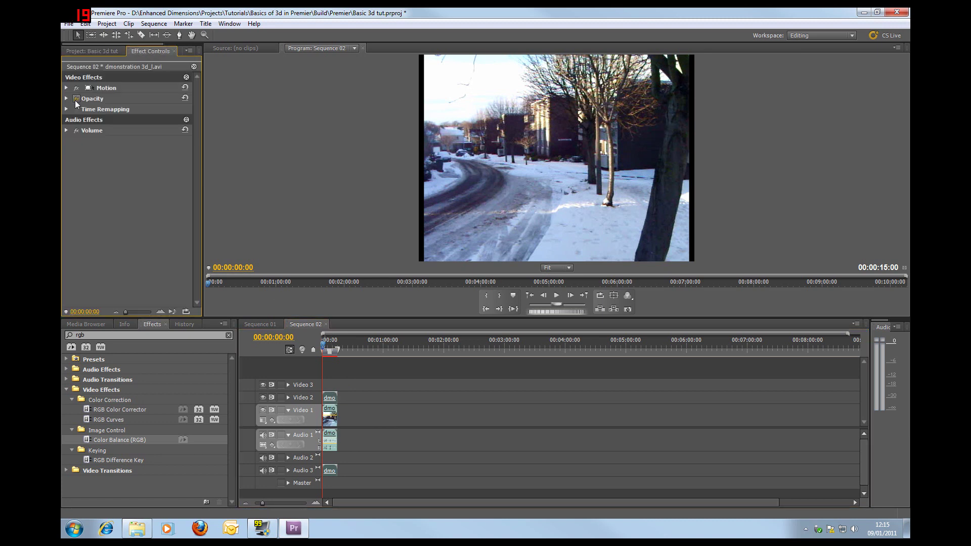
{"action": "left_click", "coordinate": [66, 88]}
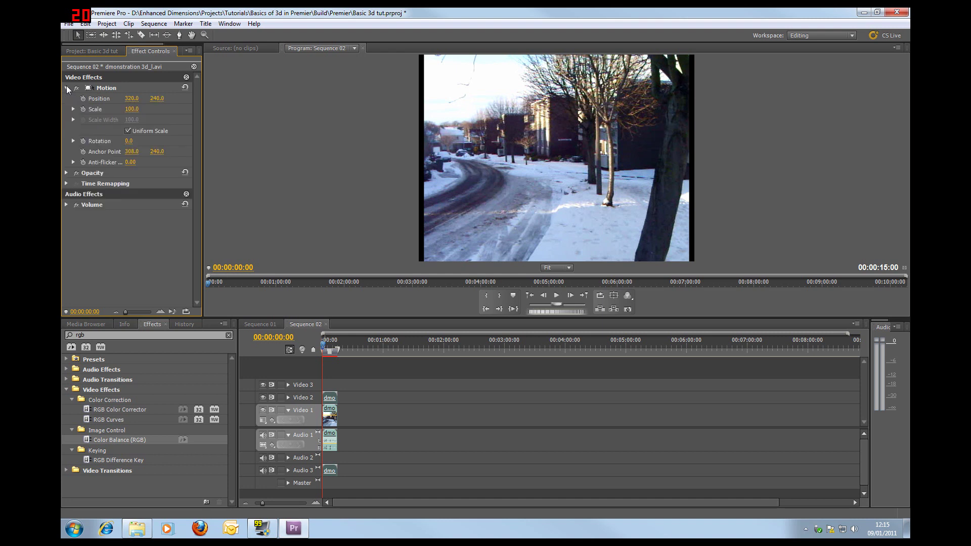
{"action": "left_click", "coordinate": [128, 130]}
{"action": "left_click", "coordinate": [132, 120]}
{"action": "type", "text": "50"}
{"action": "key", "text": "Return"}
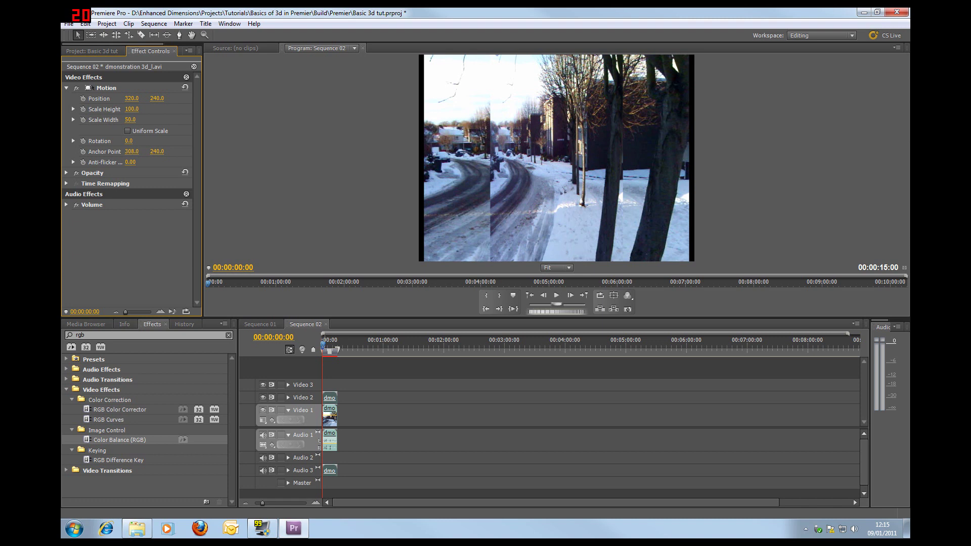
Step: Turn off Uniform Scale for dmonstration 3d_r.avi on Video 1 and set its Scale Width to 50
{"action": "left_click", "coordinate": [333, 425]}
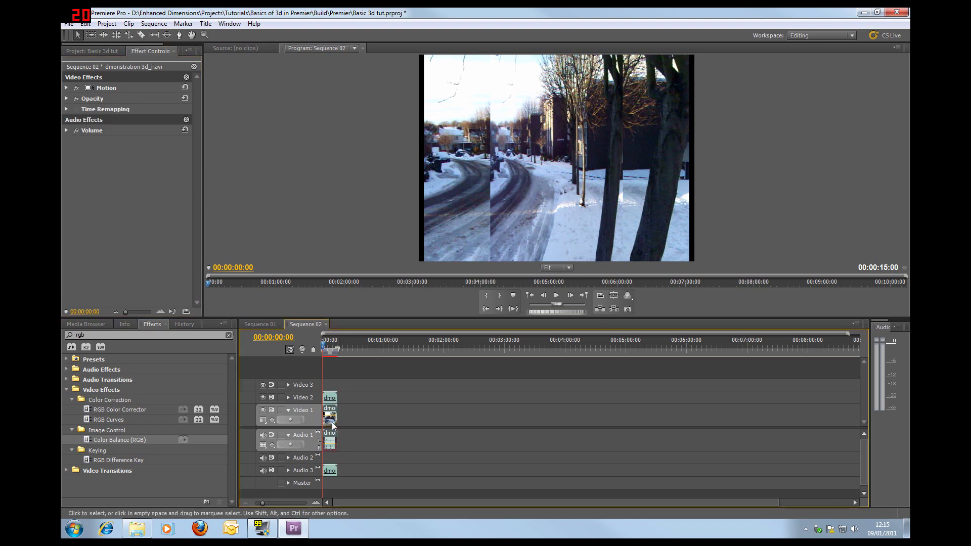
{"action": "left_click", "coordinate": [316, 502]}
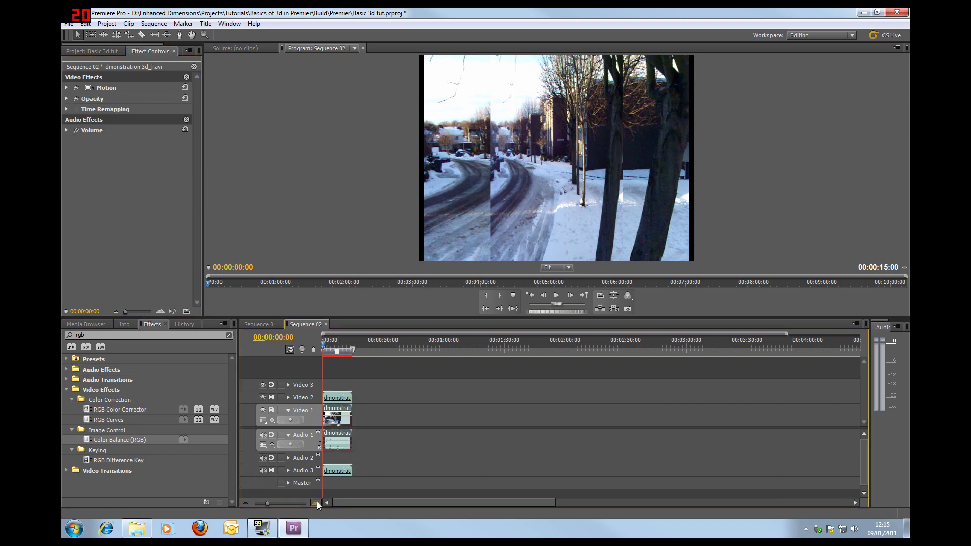
{"action": "left_click", "coordinate": [316, 502]}
{"action": "left_click", "coordinate": [316, 502]}
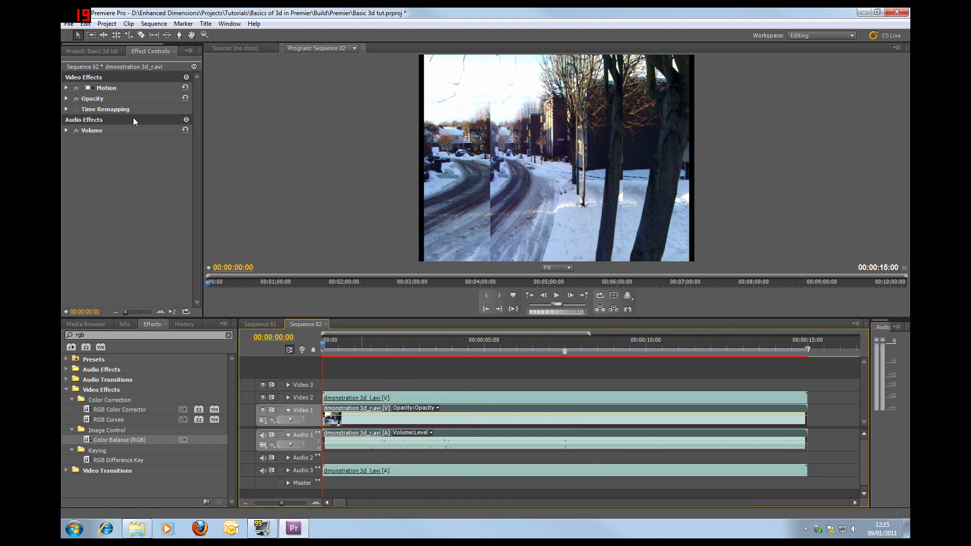
{"action": "left_click", "coordinate": [66, 88]}
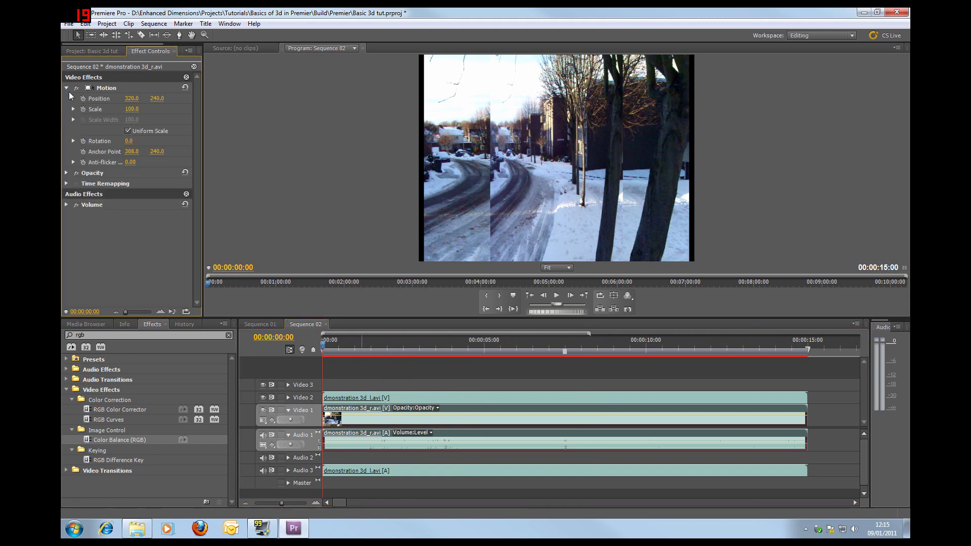
{"action": "left_click", "coordinate": [128, 131]}
{"action": "left_click", "coordinate": [132, 120]}
{"action": "type", "text": "50"}
{"action": "key", "text": "Return"}
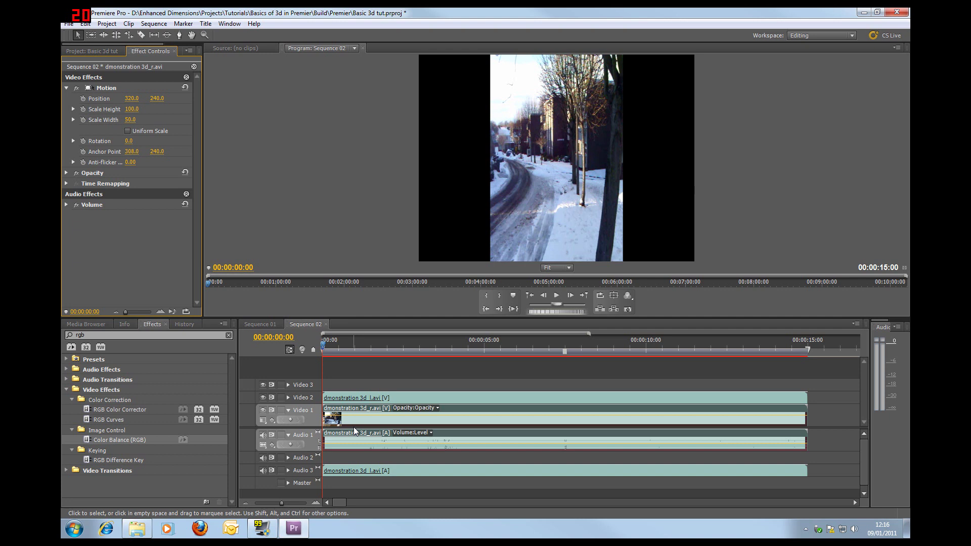
Step: Hide Video 2 and set the horizontal Position of dmonstration 3d_r.avi on Video 1 to 160
{"action": "left_click", "coordinate": [262, 396]}
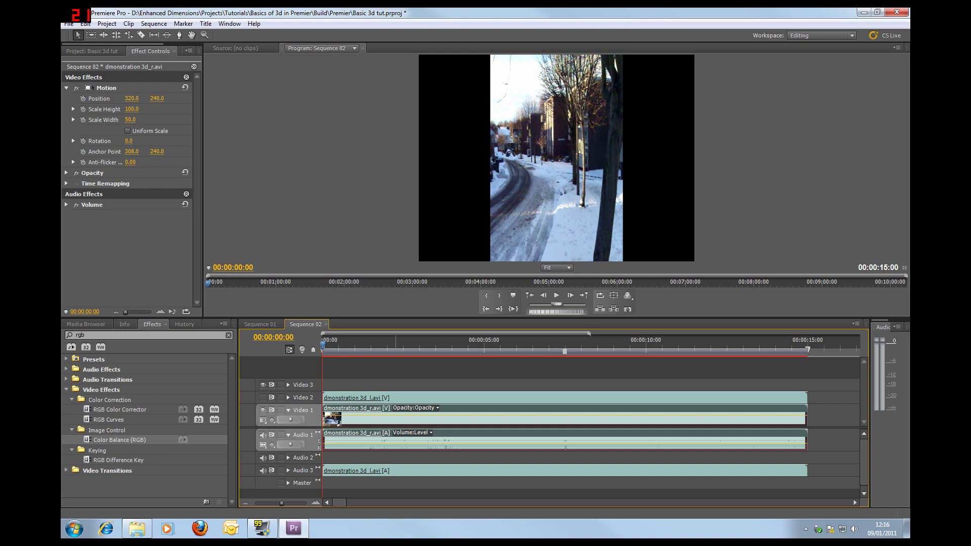
{"action": "left_click_drag", "start_coordinate": [131, 98], "coordinate": [121, 98]}
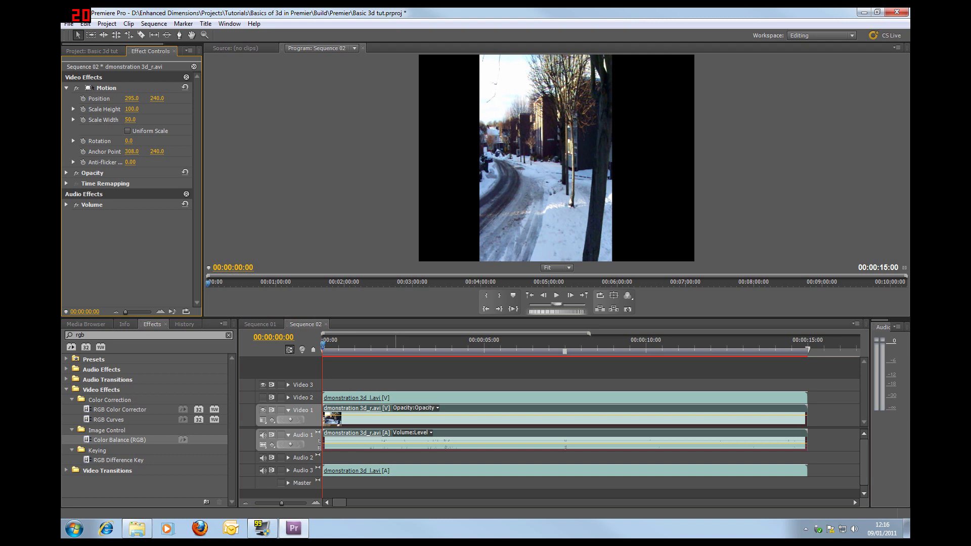
{"action": "left_click", "coordinate": [134, 98]}
{"action": "type", "text": "160"}
{"action": "key", "text": "Return"}
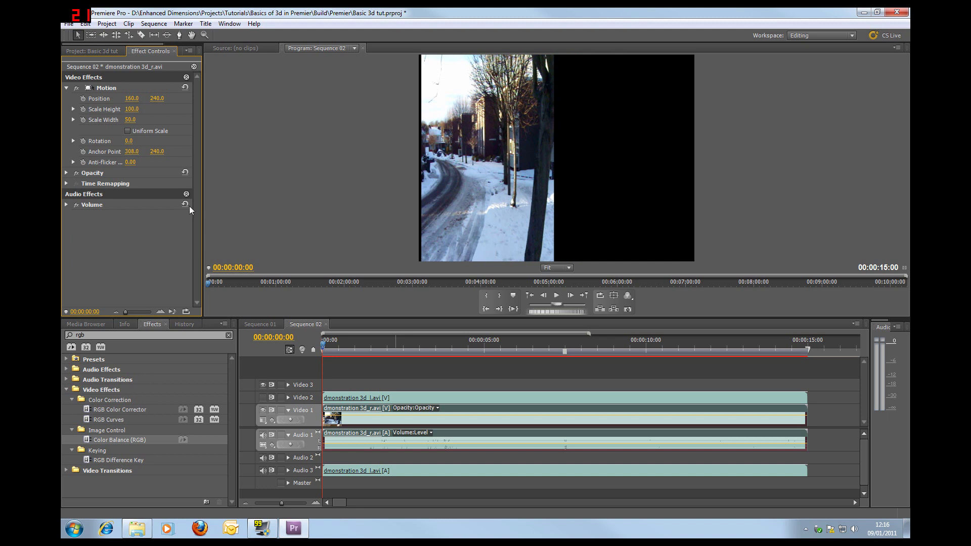
Step: Show Video 2 again and set the horizontal Position of dmonstration 3d_l.avi to 480
{"action": "left_click", "coordinate": [345, 396]}
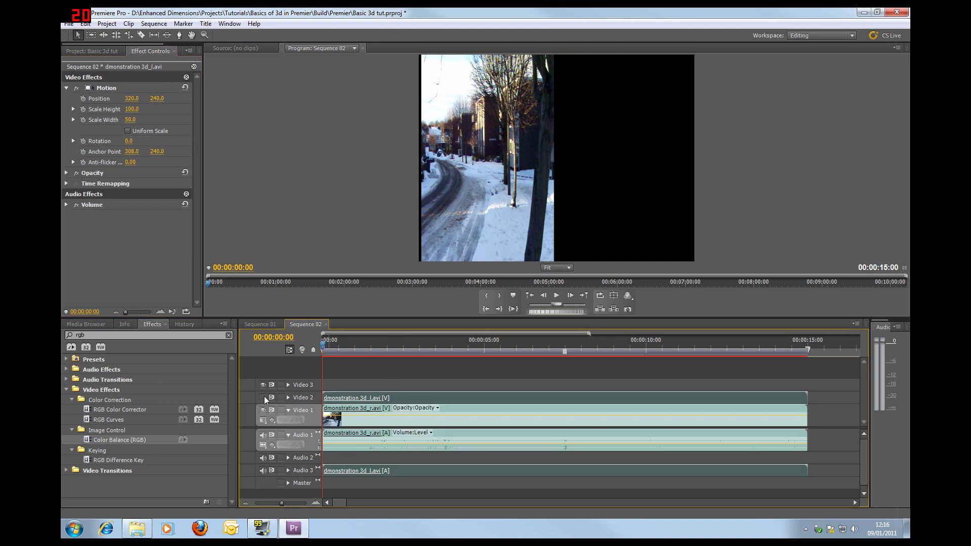
{"action": "left_click", "coordinate": [263, 397]}
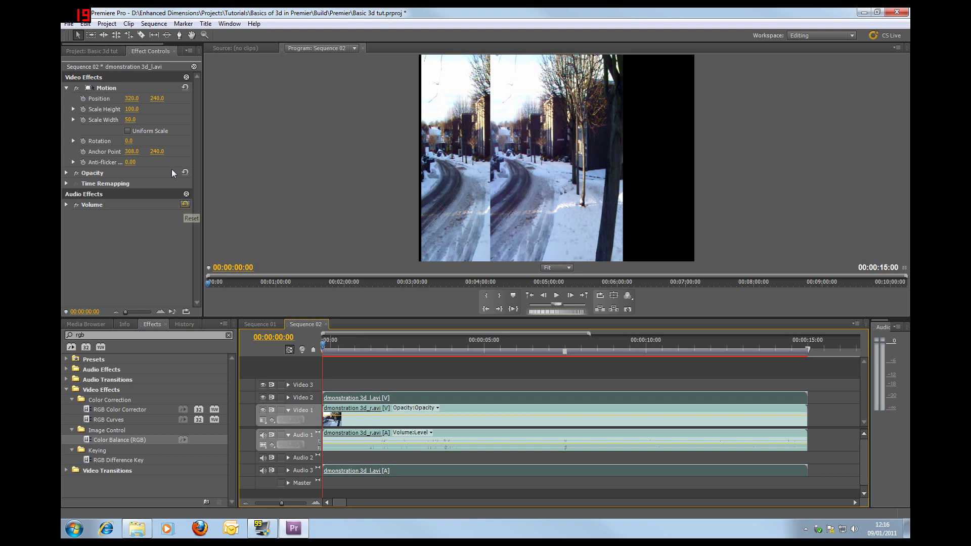
{"action": "left_click", "coordinate": [133, 99]}
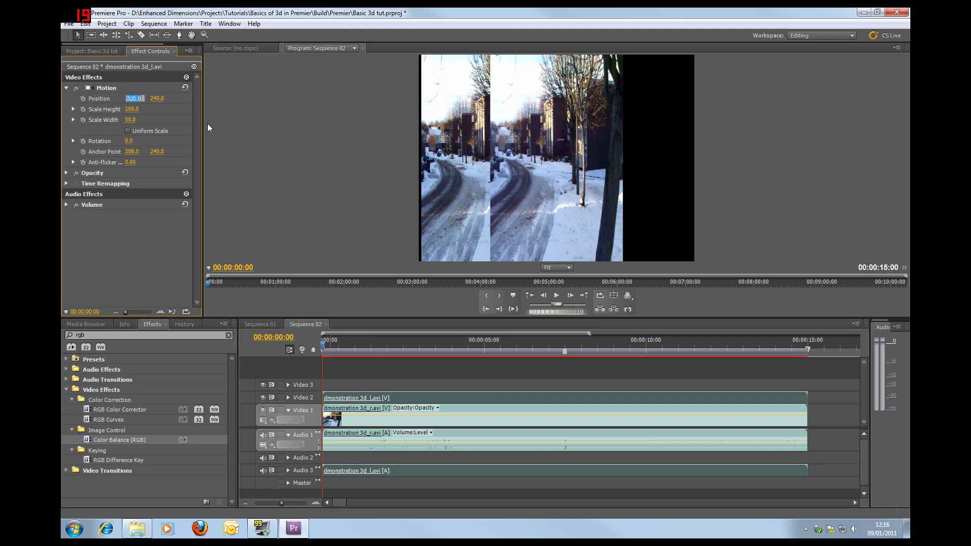
{"action": "type", "text": "480"}
{"action": "key", "text": "Return"}
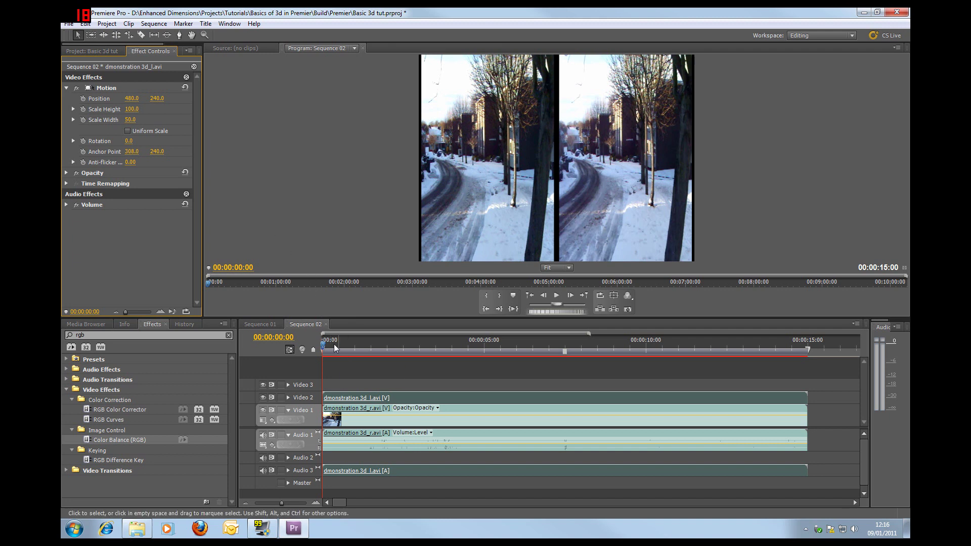
{"action": "mouse_move", "coordinate": [324, 349]}
{"action": "left_mouse_down"}
{"action": "mouse_move", "coordinate": [387, 348]}
{"action": "mouse_move", "coordinate": [316, 340]}
{"action": "left_mouse_up"}
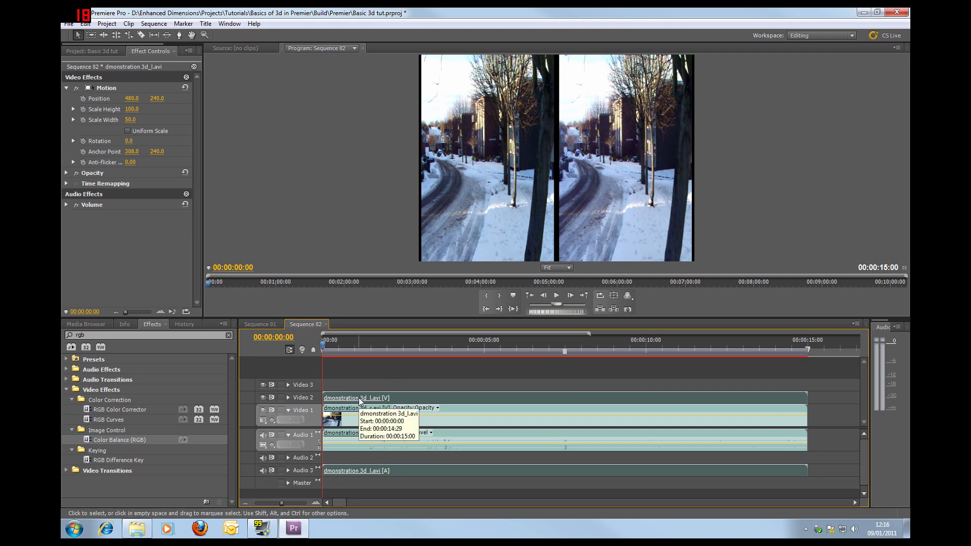
{"action": "left_click", "coordinate": [354, 417]}
{"action": "left_click", "coordinate": [354, 416]}
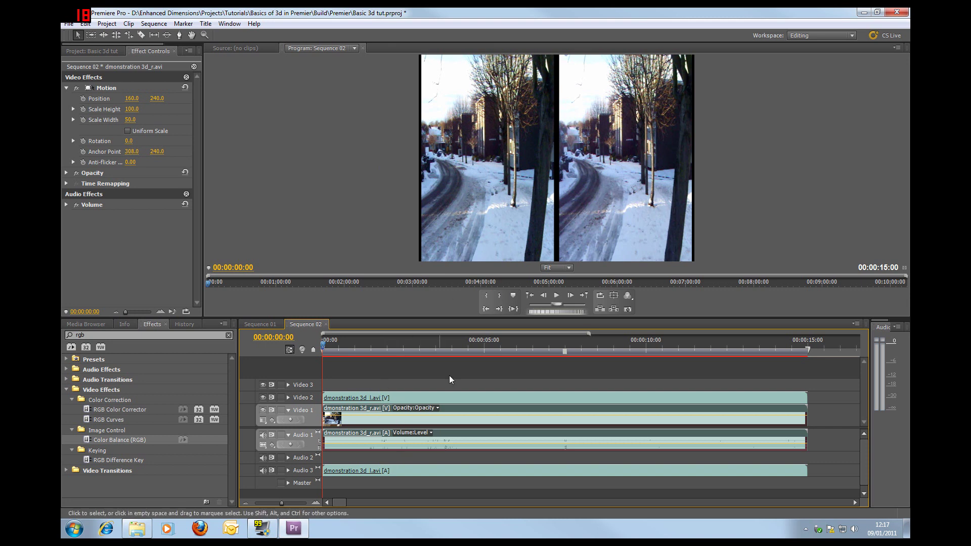
{"action": "left_click", "coordinate": [174, 253]}
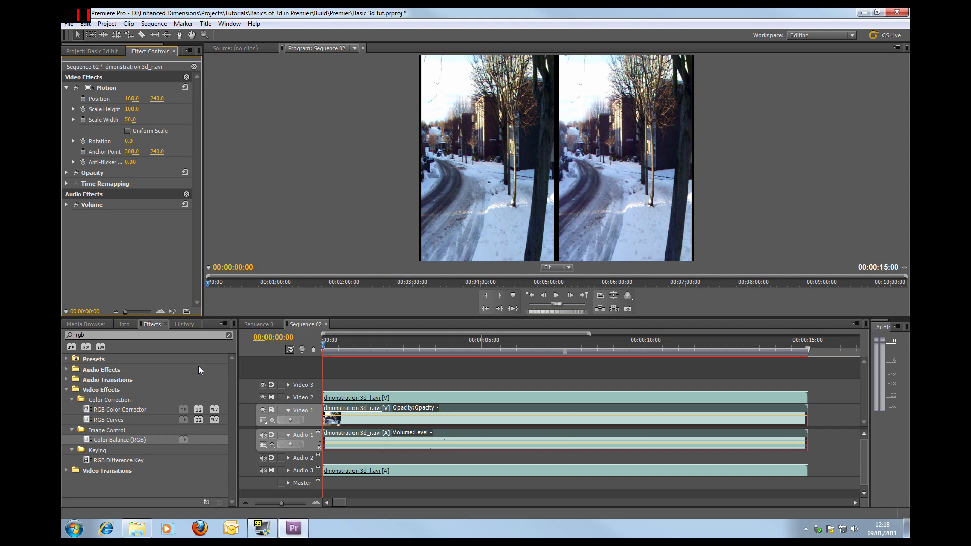
Step: Switch to Firefox, open the bookmarked Enhanced Dimensions website and look through the posts on its home page
{"action": "left_click", "coordinate": [201, 529]}
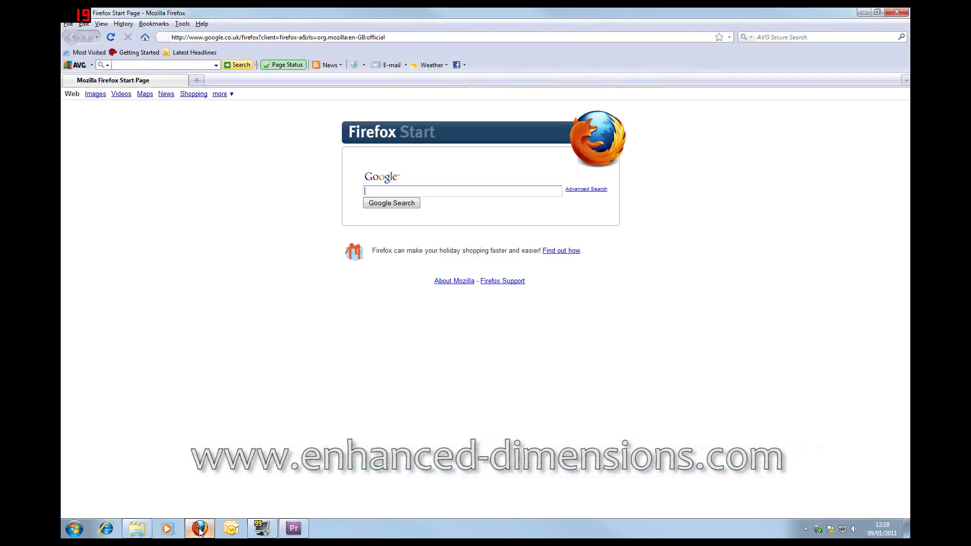
{"action": "left_click", "coordinate": [154, 24]}
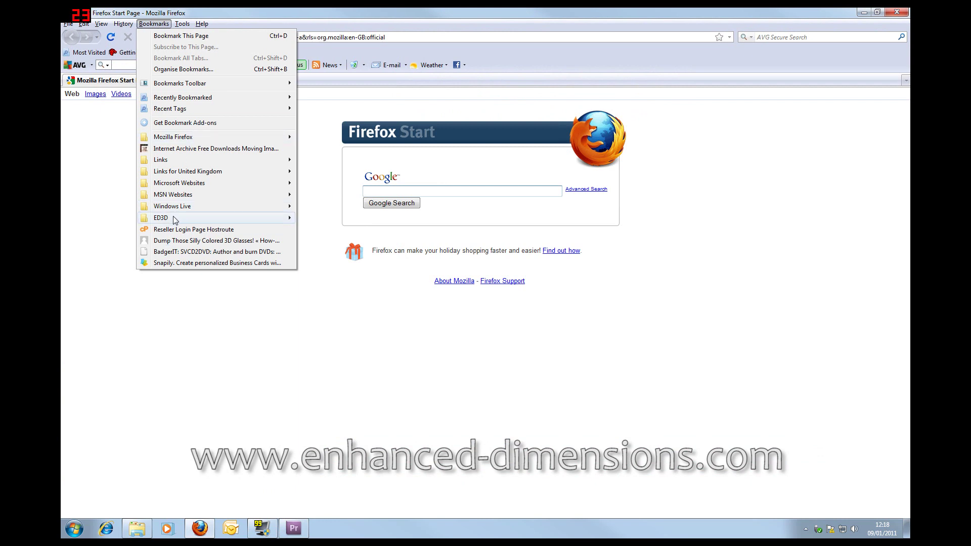
{"action": "mouse_move", "coordinate": [173, 218]}
{"action": "left_click", "coordinate": [349, 221]}
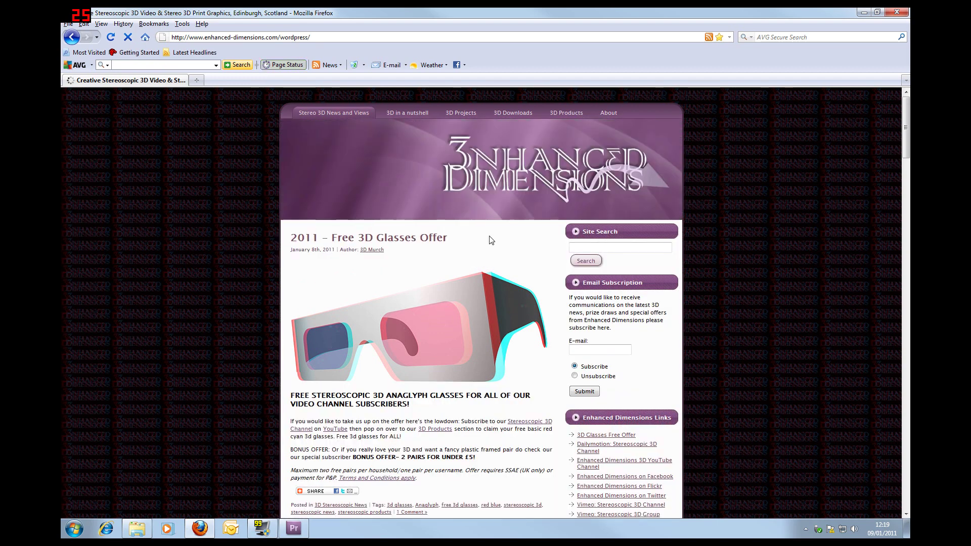
{"action": "scroll", "coordinate": [728, 245], "scroll_direction": "down", "scroll_amount": 10}
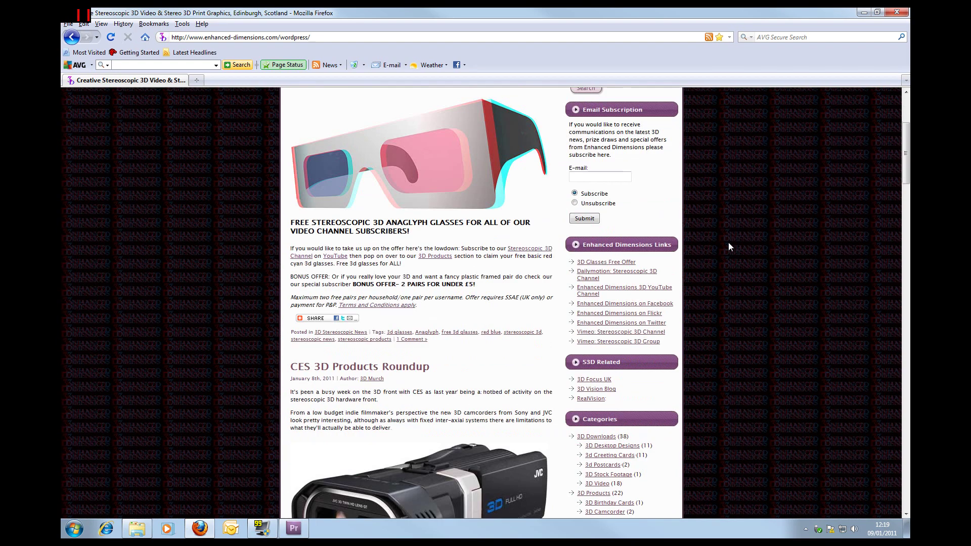
{"action": "scroll", "coordinate": [728, 246], "scroll_direction": "down", "scroll_amount": 12}
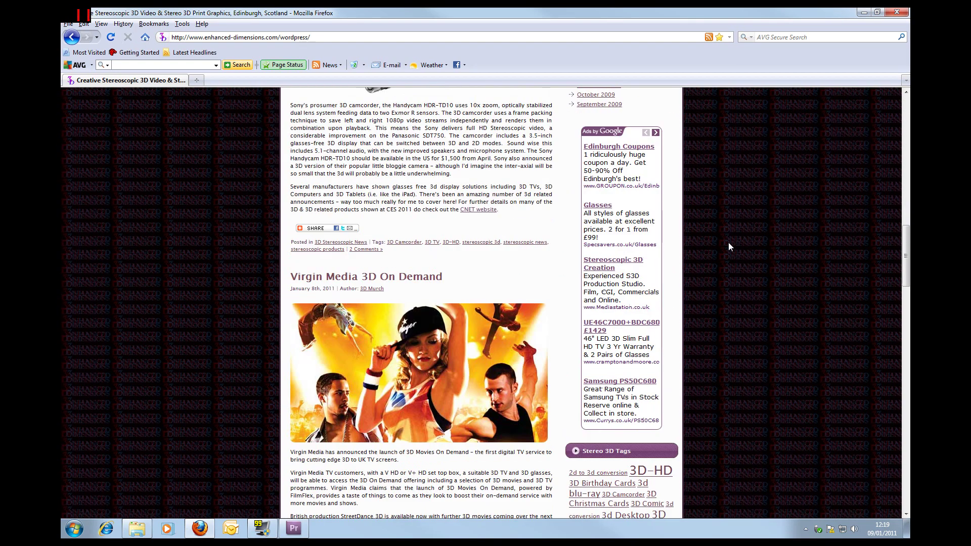
{"action": "scroll", "coordinate": [729, 246], "scroll_direction": "down", "scroll_amount": 5}
{"action": "scroll", "coordinate": [728, 246], "scroll_direction": "down", "scroll_amount": 5}
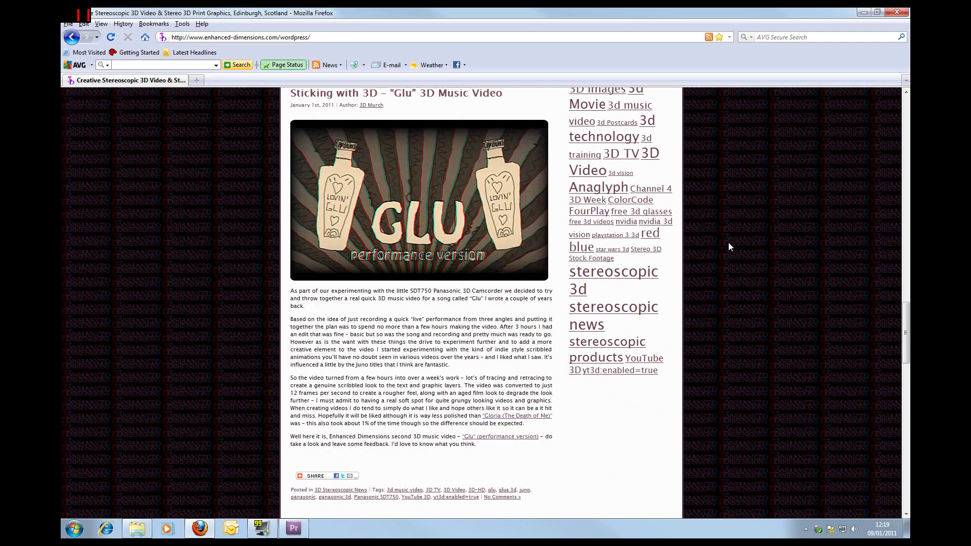